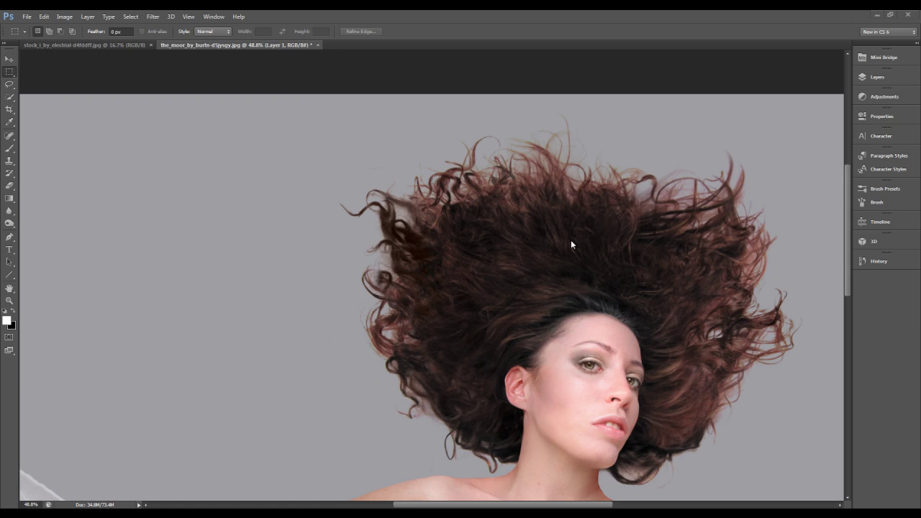
Step: Examine the loose strands and curls around the edges of the woman's hair, then the whole image
left_click_drag(847, 257, 848, 269)
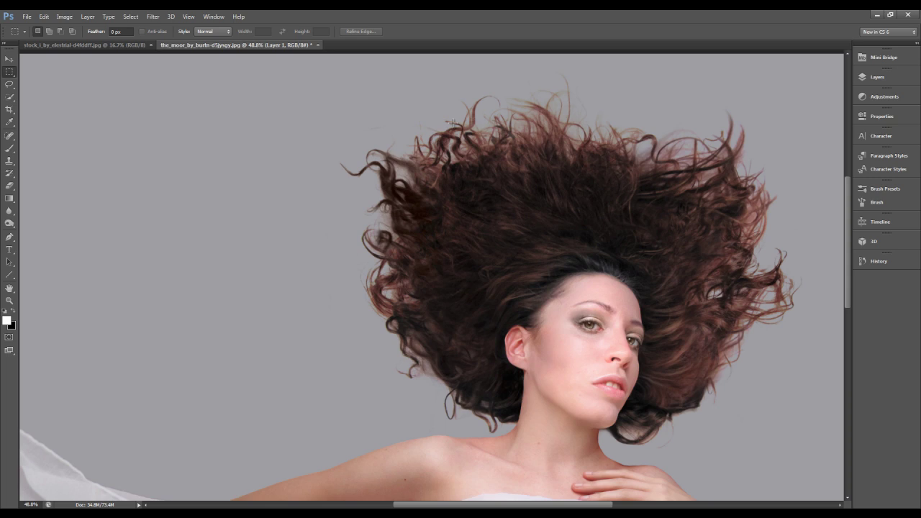
scroll(449, 123, "down", 2)
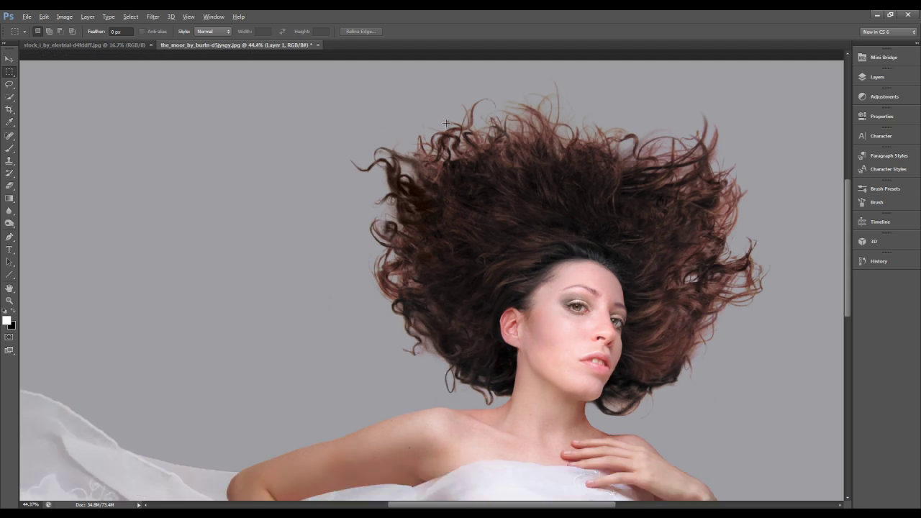
scroll(446, 123, "down", 3)
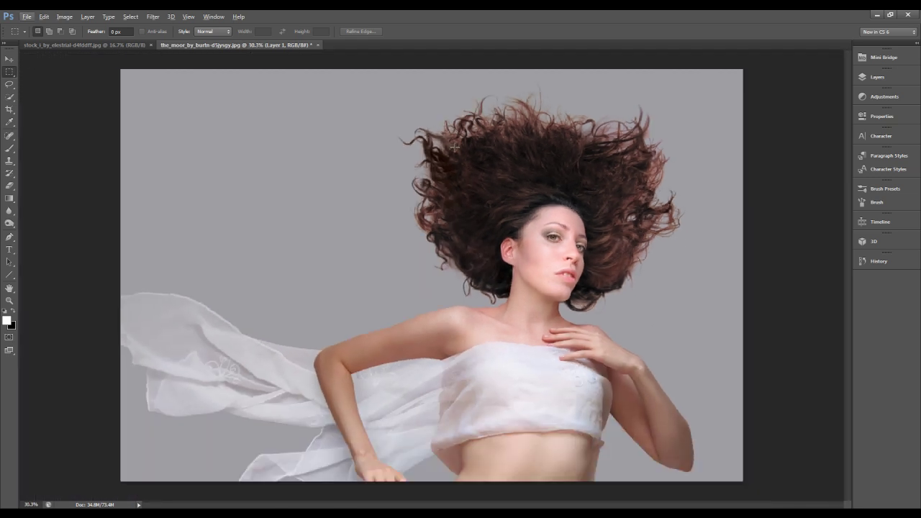
scroll(454, 147, "up", 2)
scroll(454, 148, "up", 2)
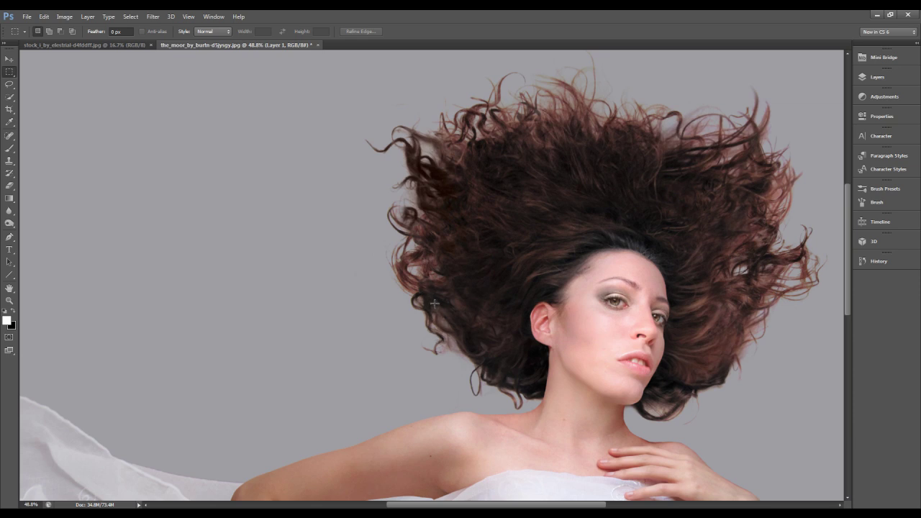
scroll(472, 200, "down", 1)
scroll(472, 200, "down", 4)
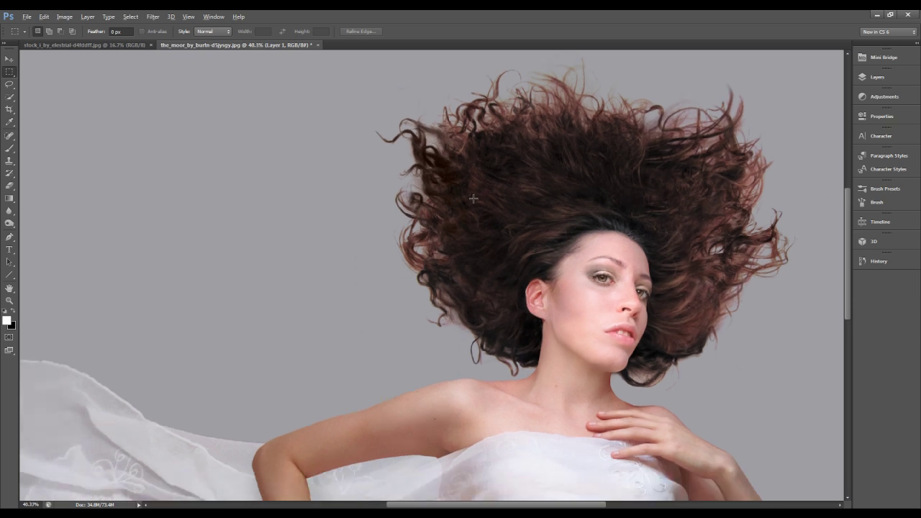
scroll(472, 200, "down", 1)
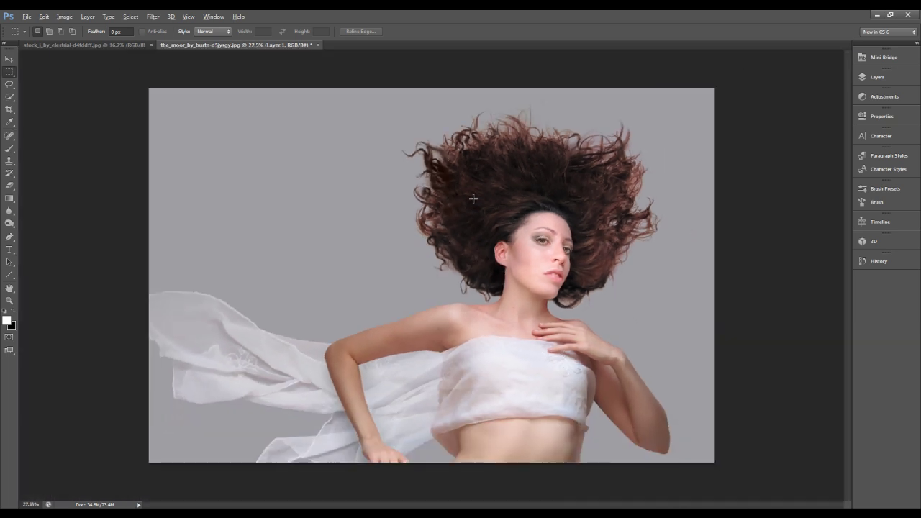
Step: Hide and reshow Layer 1 to check the landscape on the Background layer
left_click(875, 78)
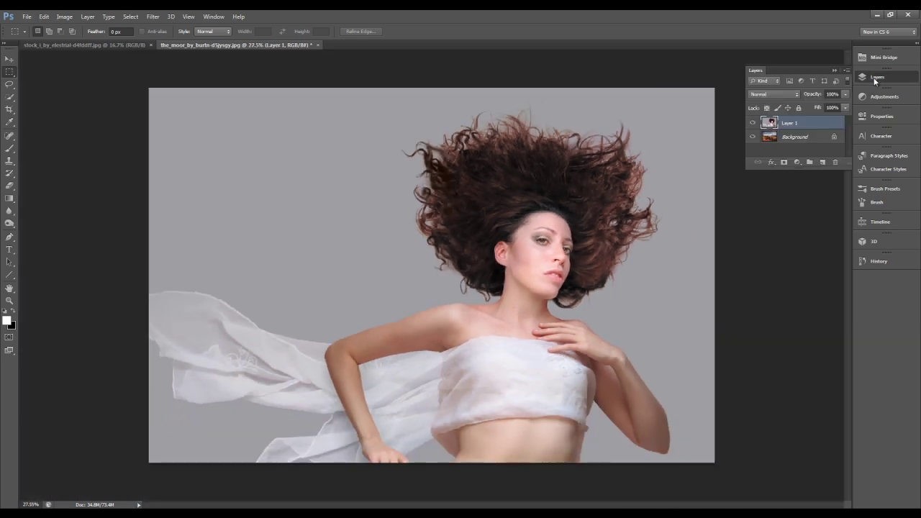
left_click(752, 123)
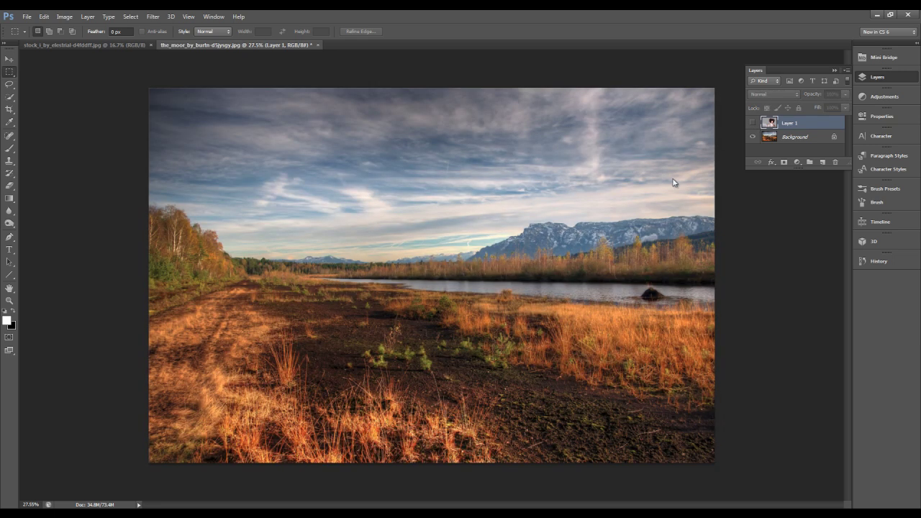
left_click(752, 123)
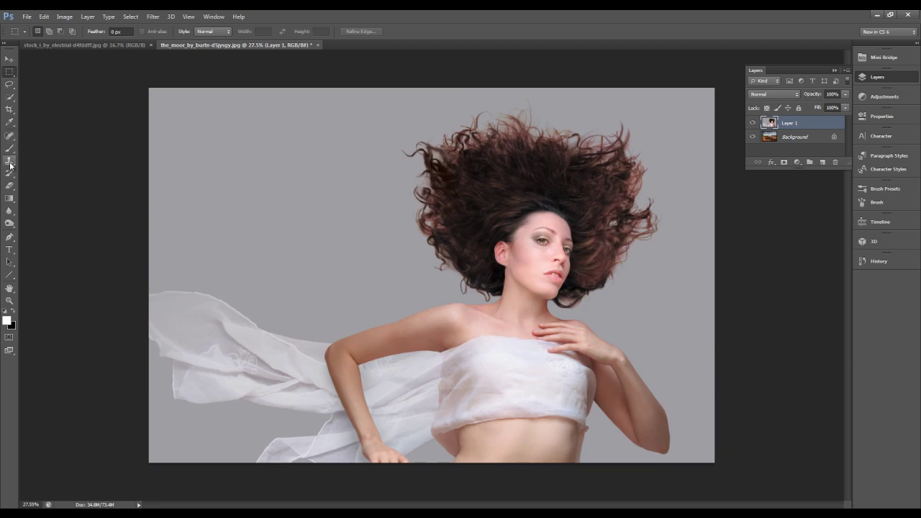
Step: Select the woman's hair, face, torso and arms on Layer 1 with the Quick Selection tool
left_click(10, 98)
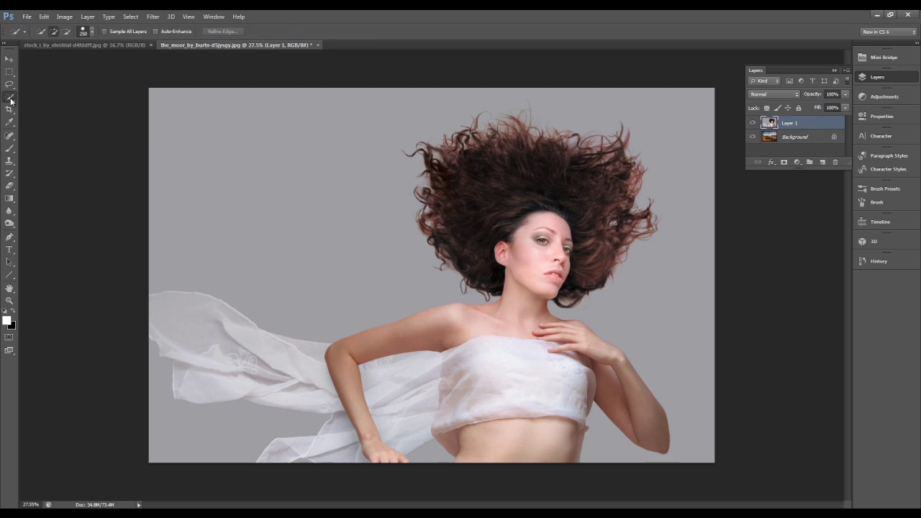
left_click(44, 99)
mouse_move(532, 201)
left_mouse_down()
mouse_move(532, 372)
mouse_move(581, 220)
left_mouse_up()
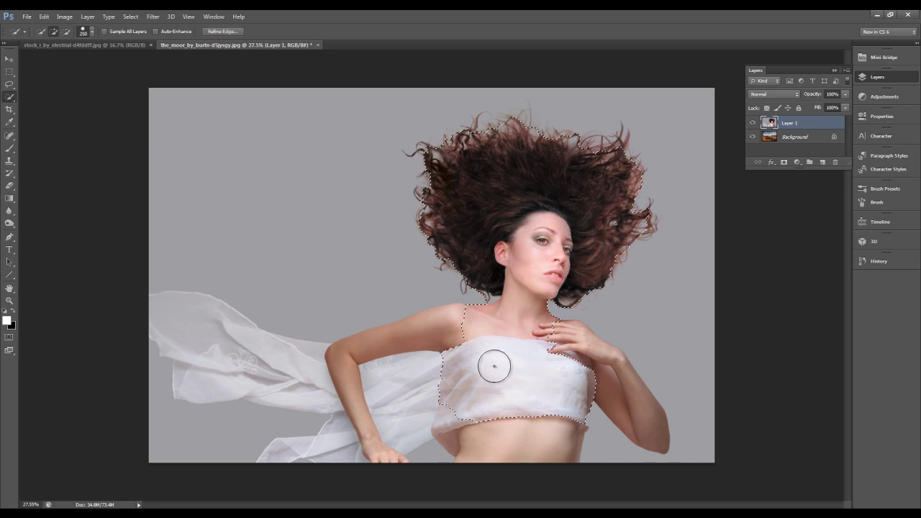
mouse_move(471, 339)
left_mouse_down()
mouse_move(507, 394)
mouse_move(514, 428)
left_mouse_up()
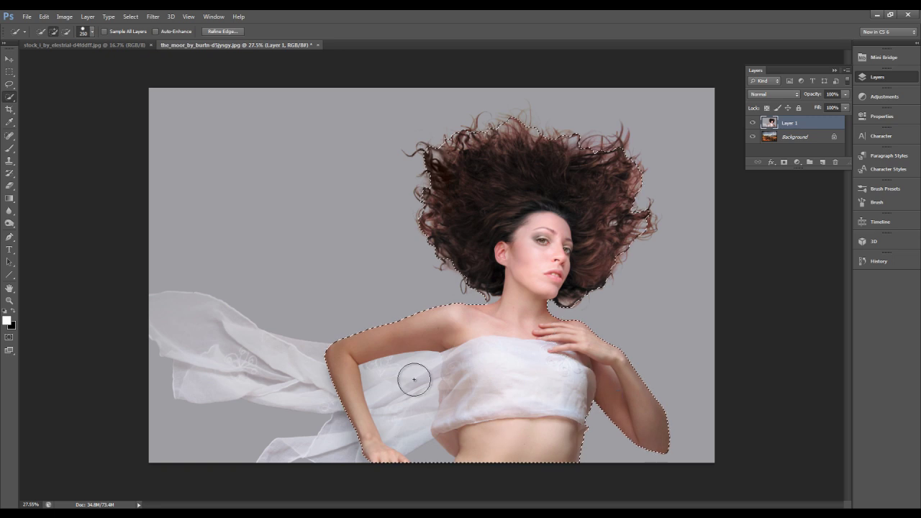
Step: Add the flowing white fabric to the selection and subtract the grey background below the fabric and beside her waist
mouse_move(328, 381)
left_mouse_down()
mouse_move(282, 377)
mouse_move(211, 353)
mouse_move(208, 341)
left_mouse_up()
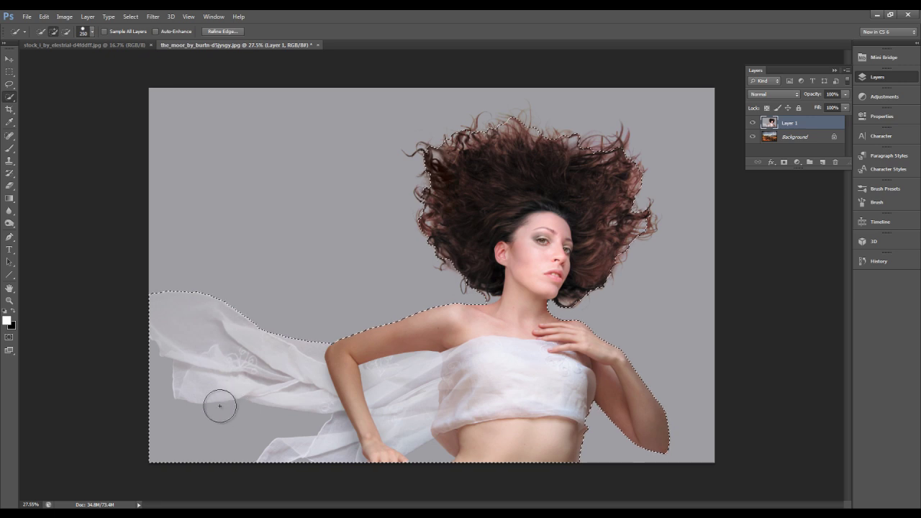
mouse_move(115, 378)
left_mouse_down()
mouse_move(151, 398)
mouse_move(165, 434)
mouse_move(202, 434)
left_mouse_up()
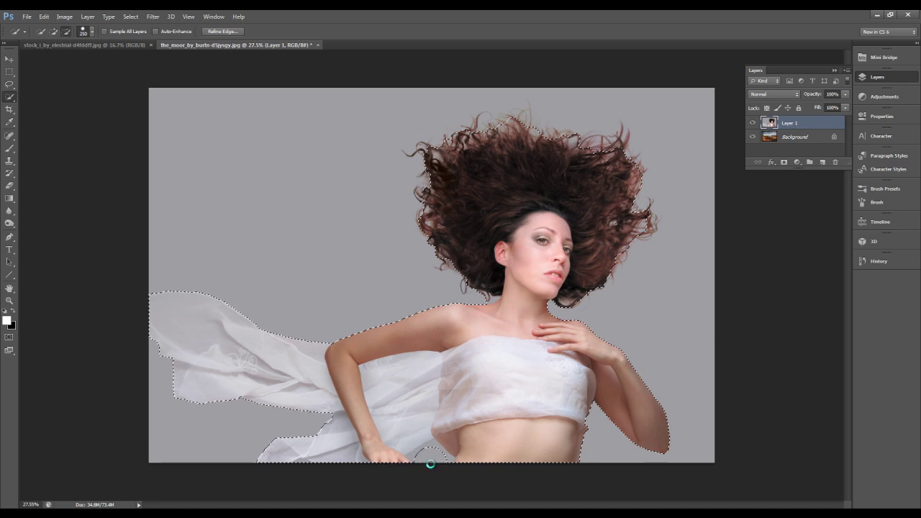
left_click_drag(427, 461, 432, 479)
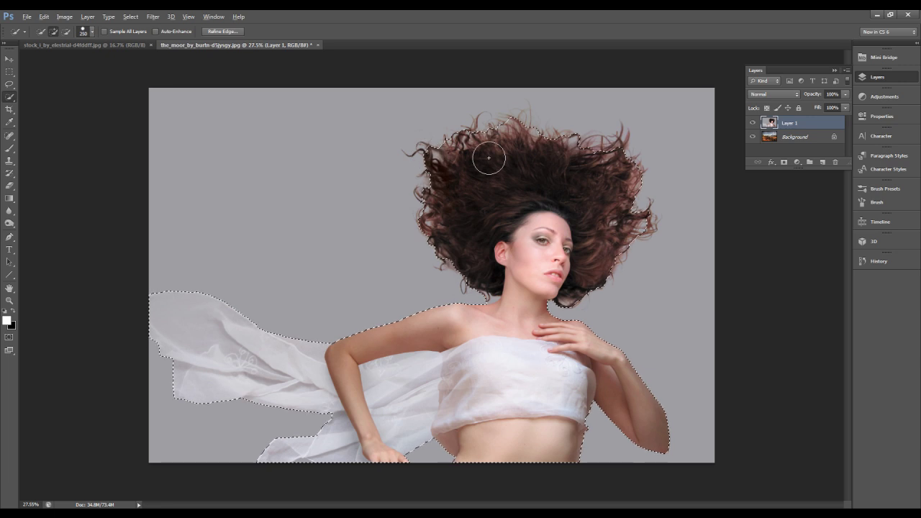
Step: Add the dark curls at the upper-left edge of the hair to the selection
scroll(488, 157, "up", 3)
scroll(446, 168, "up", 1)
scroll(413, 177, "up", 1)
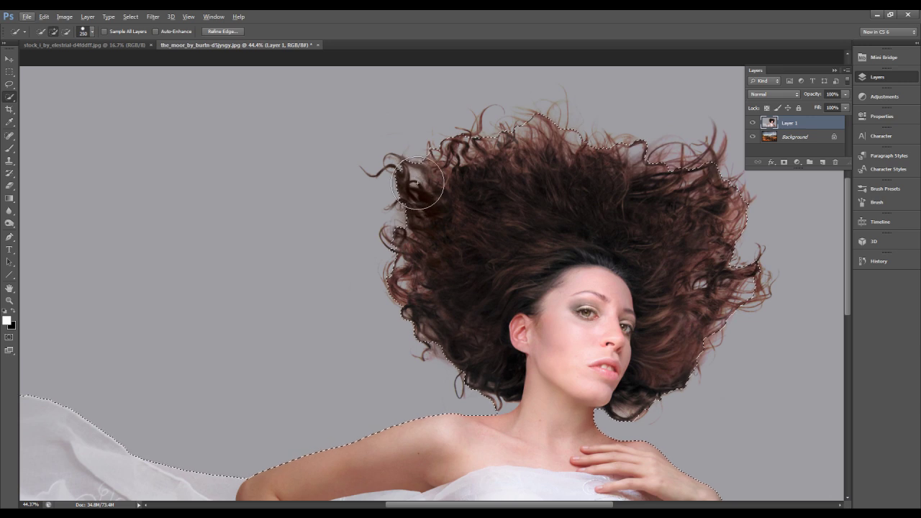
scroll(419, 179, "up", 3)
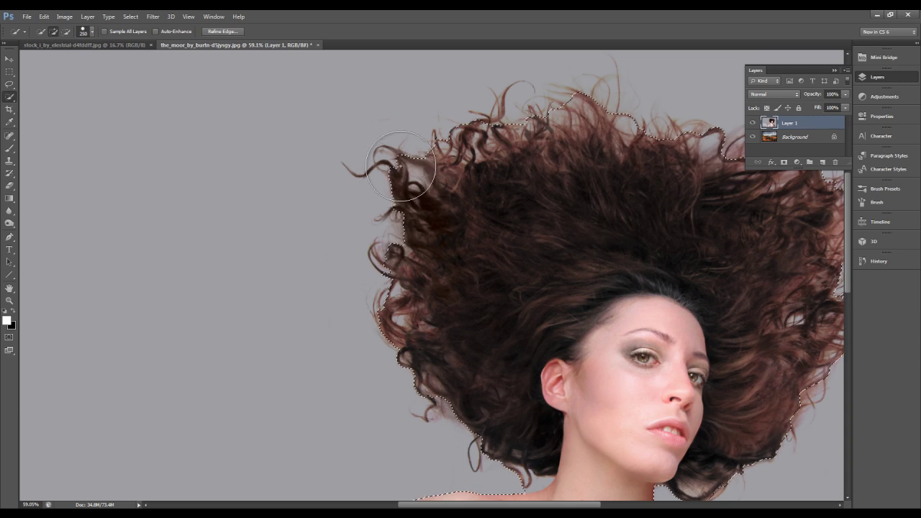
mouse_move(388, 165)
left_mouse_down()
mouse_move(399, 186)
mouse_move(441, 209)
mouse_move(423, 216)
mouse_move(429, 227)
mouse_move(508, 177)
mouse_move(446, 261)
left_mouse_up()
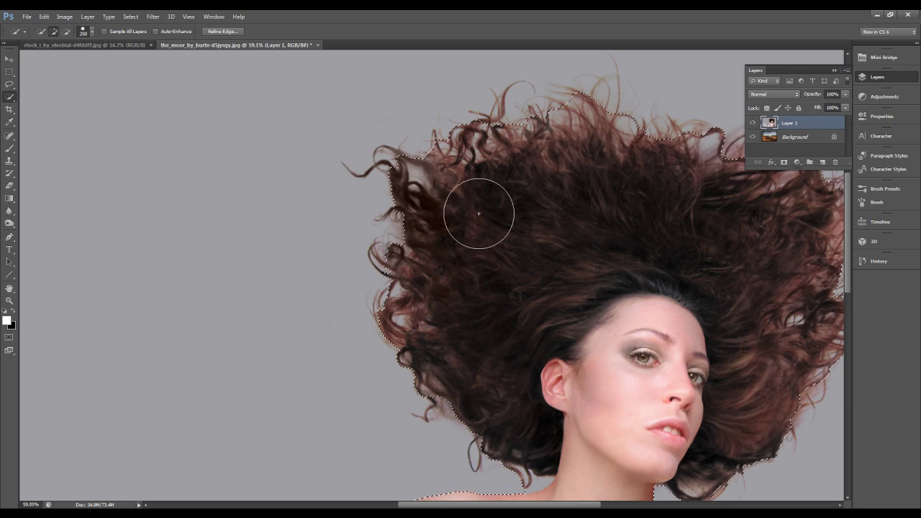
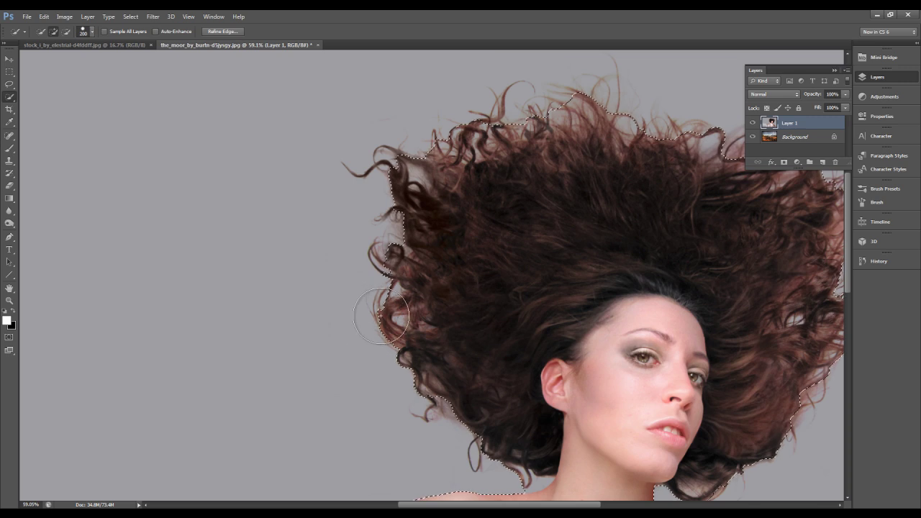
Step: Reduce the selection brush to 175 and subtract the loose curls along the hair's left and upper-left edges
key("bracketleft")
left_click(384, 311)
left_click(387, 315, "alt")
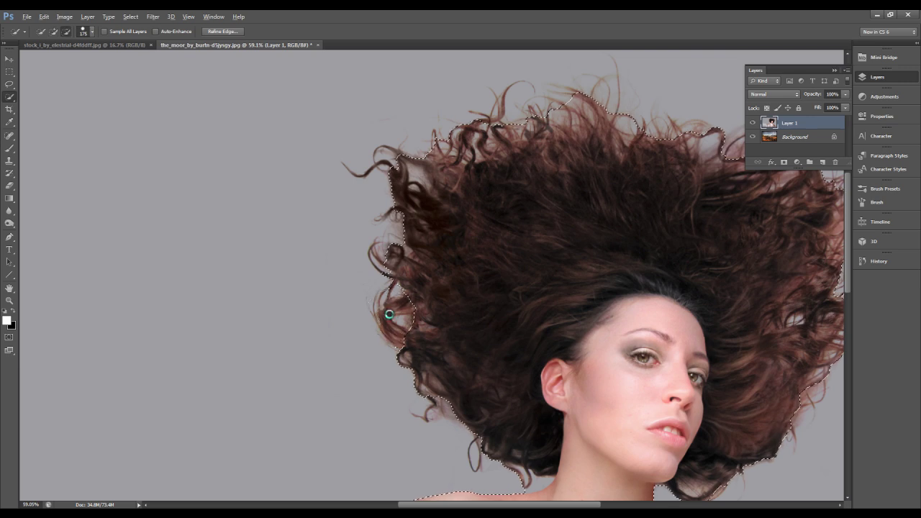
left_click(385, 291, "alt")
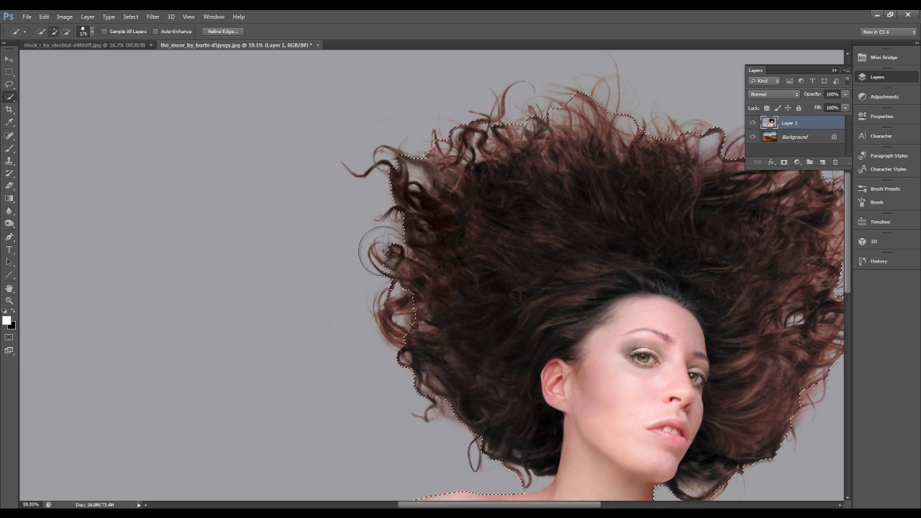
left_click(427, 150, "alt")
left_click(527, 105, "alt")
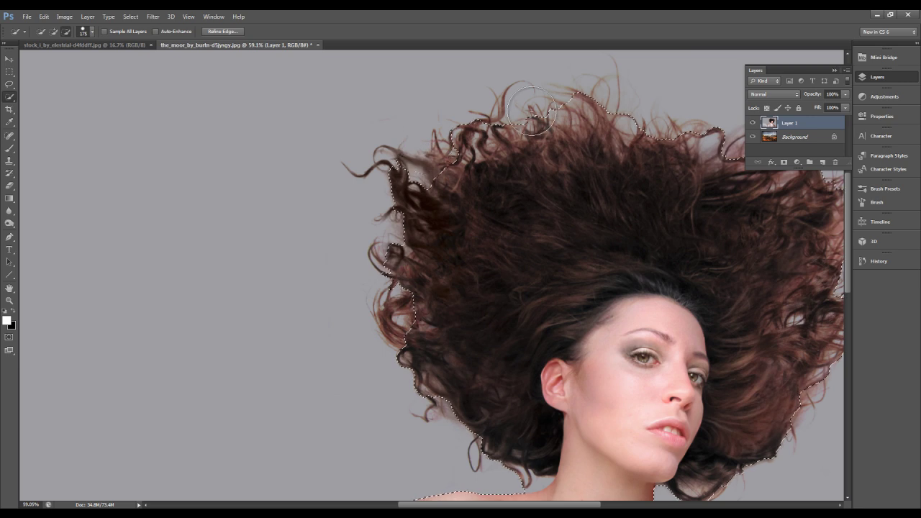
left_click(571, 109, "alt")
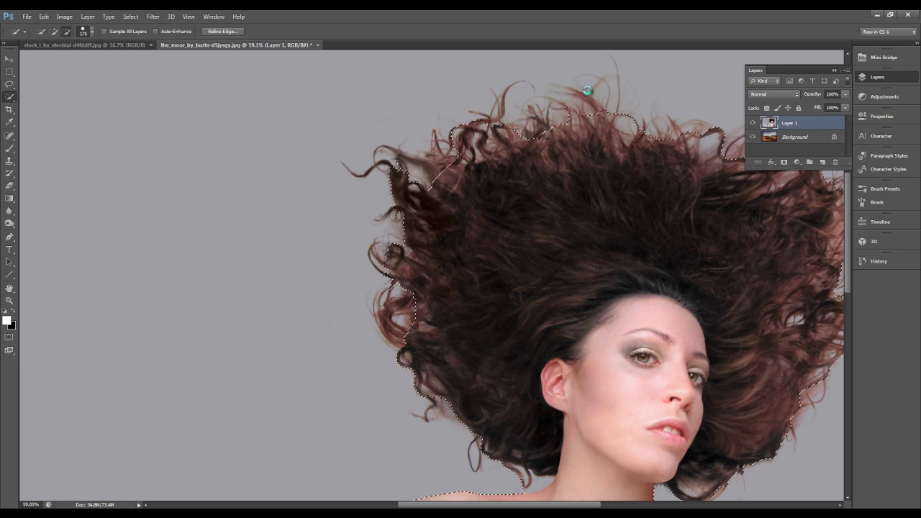
Step: Subtract the loose strands along the top, right and upper-left edges of the hair, keeping only the solid hair selected
left_click(868, 78)
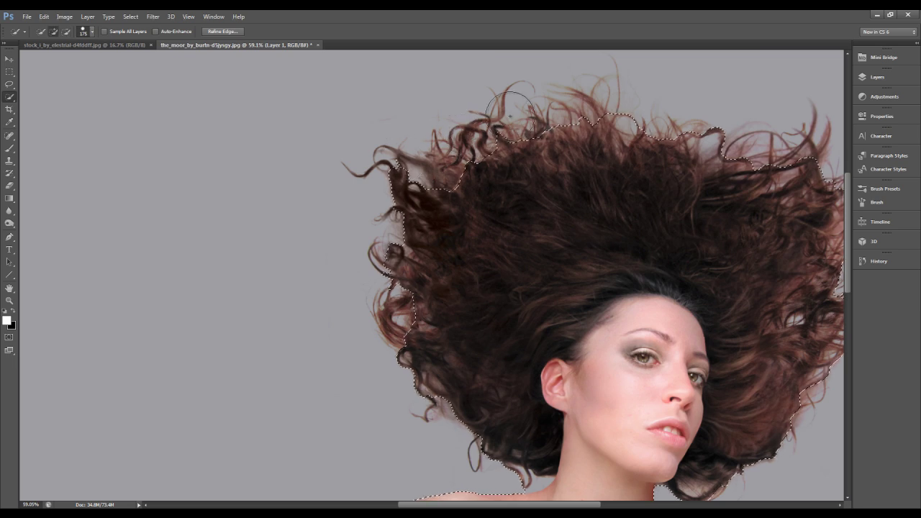
key("alt")
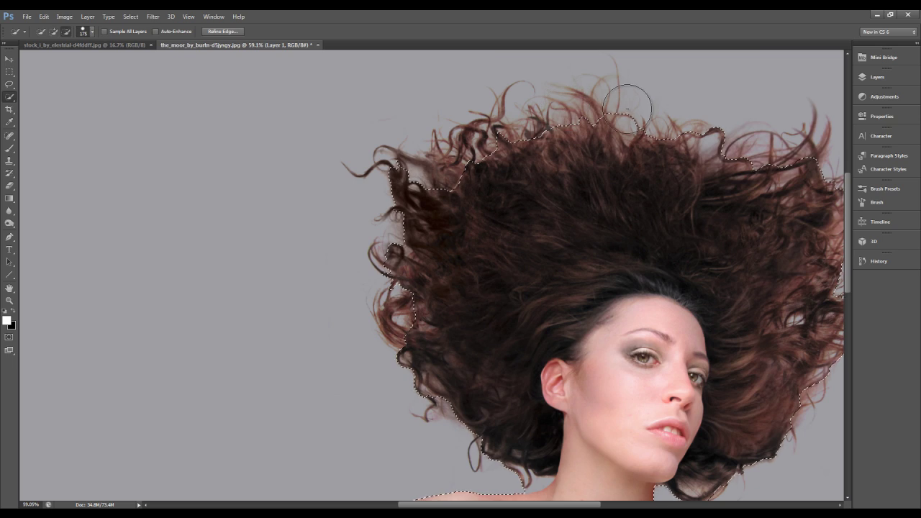
left_click(715, 130, "alt")
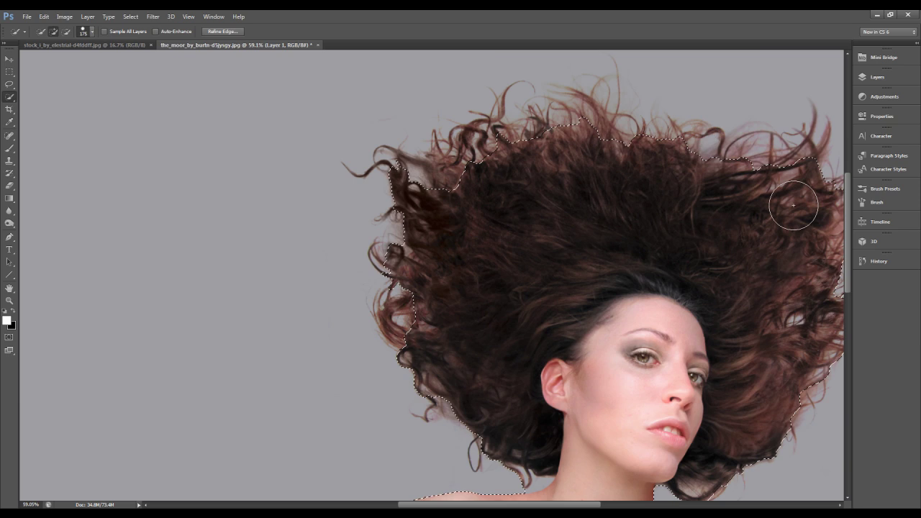
left_click_drag(577, 506, 639, 505)
mouse_move(610, 241)
left_mouse_down()
mouse_move(599, 193)
mouse_move(617, 241)
left_mouse_up()
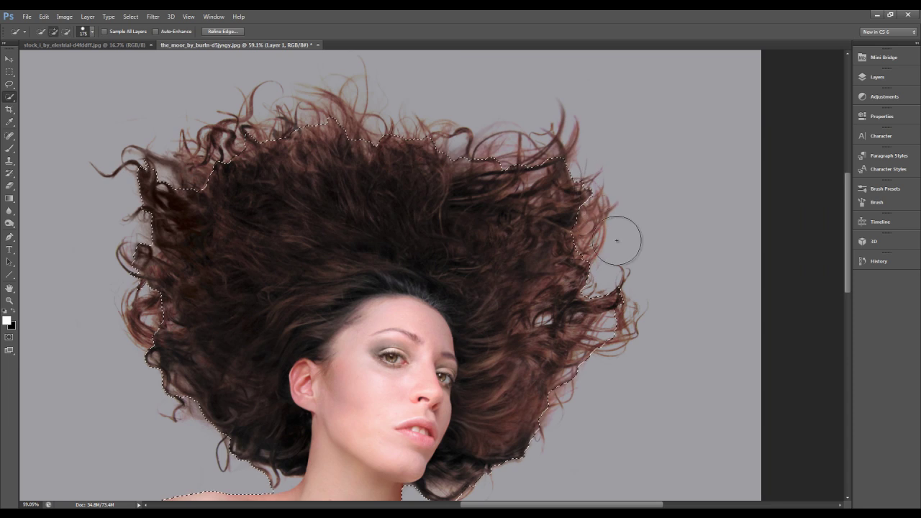
left_click_drag(628, 318, 609, 361)
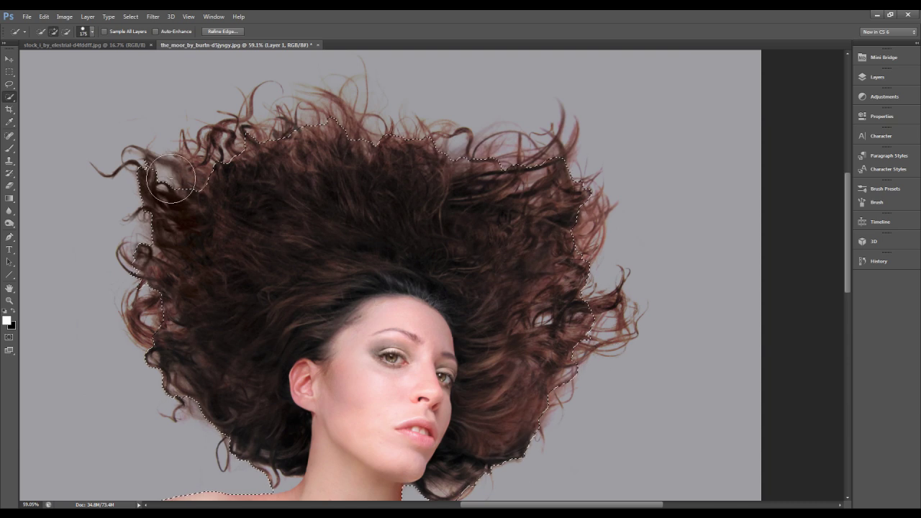
left_click(142, 169)
left_click(139, 191, "alt")
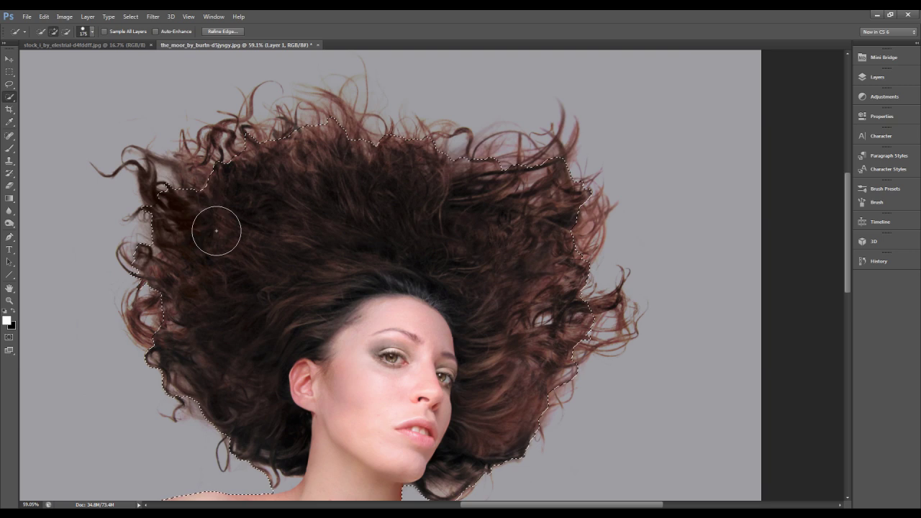
Step: Add a layer mask to Layer 1 from the selection of the woman and fabric
scroll(216, 230, "down", 3)
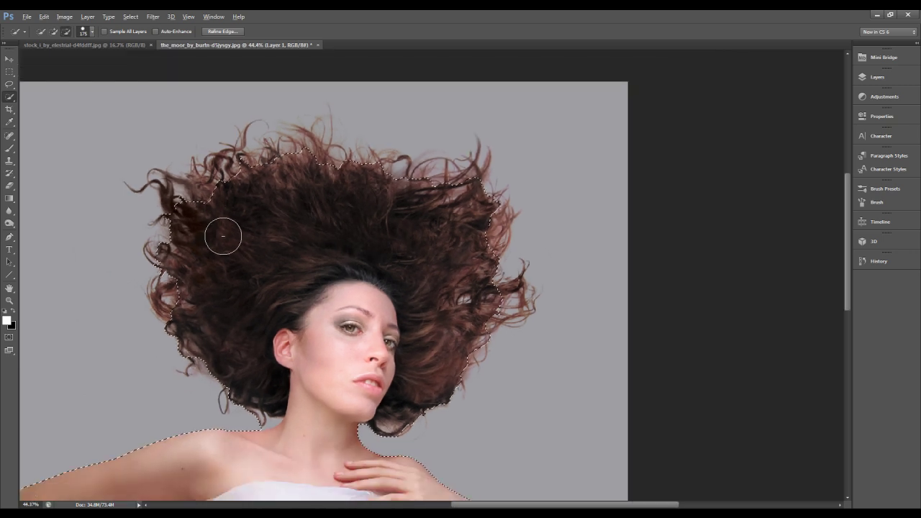
scroll(223, 236, "down", 3)
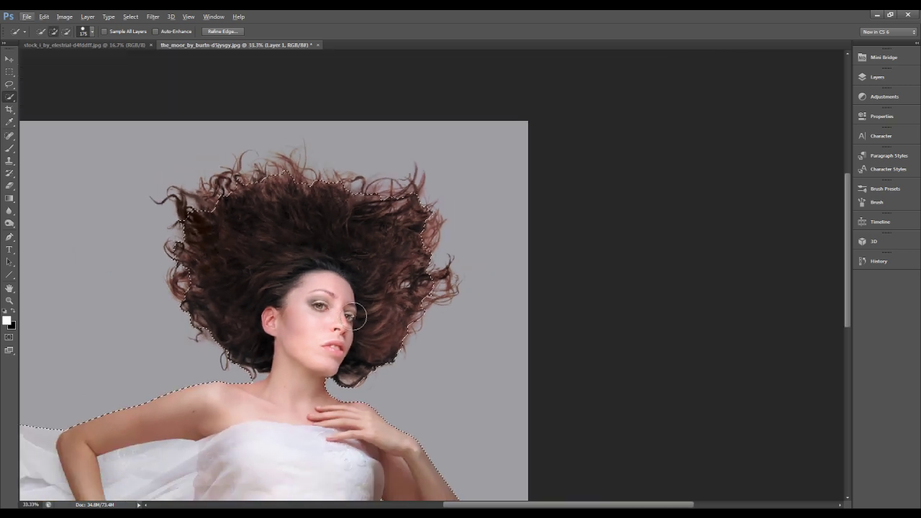
left_click_drag(632, 505, 571, 505)
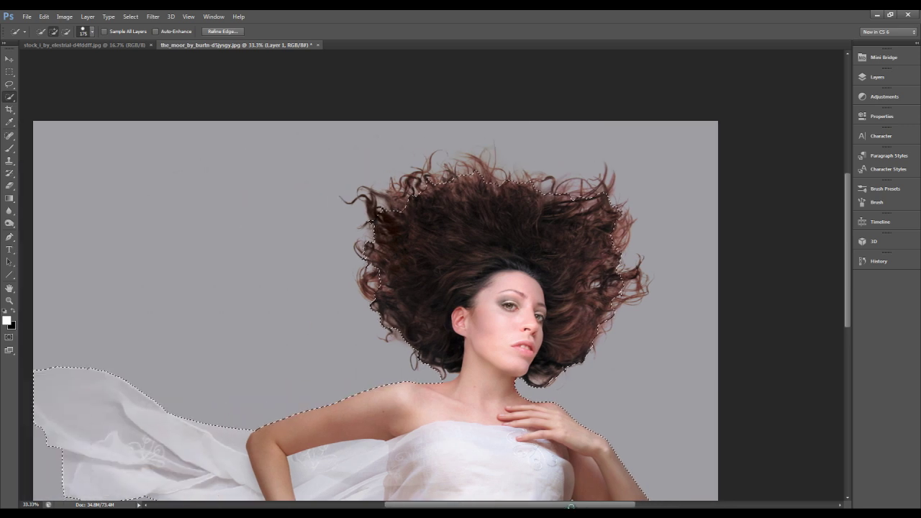
scroll(551, 370, "down", 2)
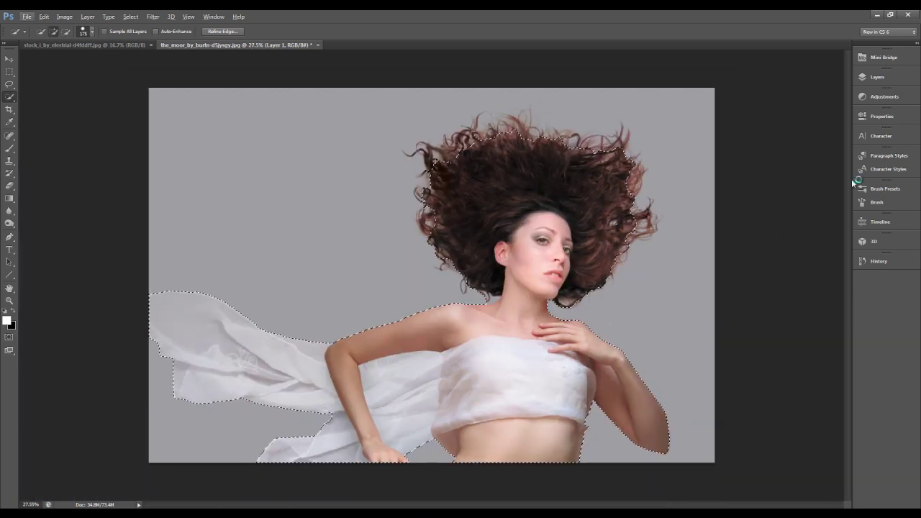
left_click(864, 77)
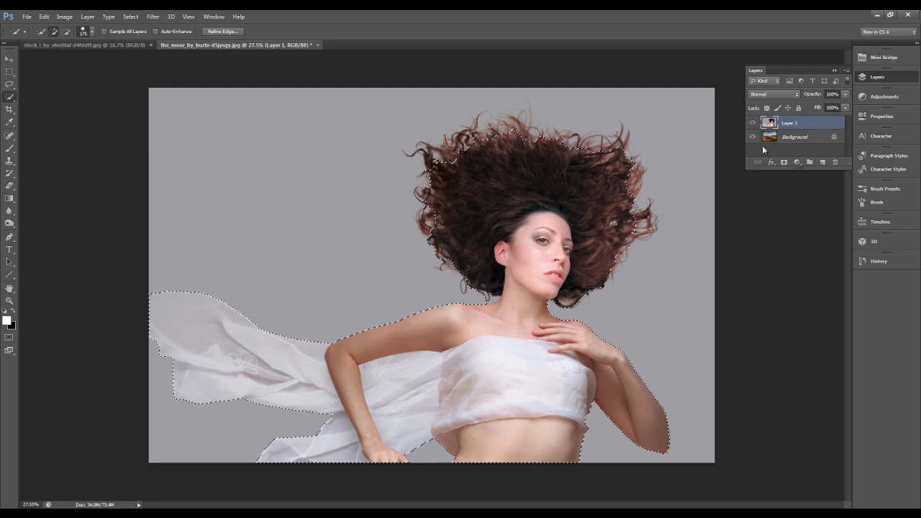
left_click(783, 162)
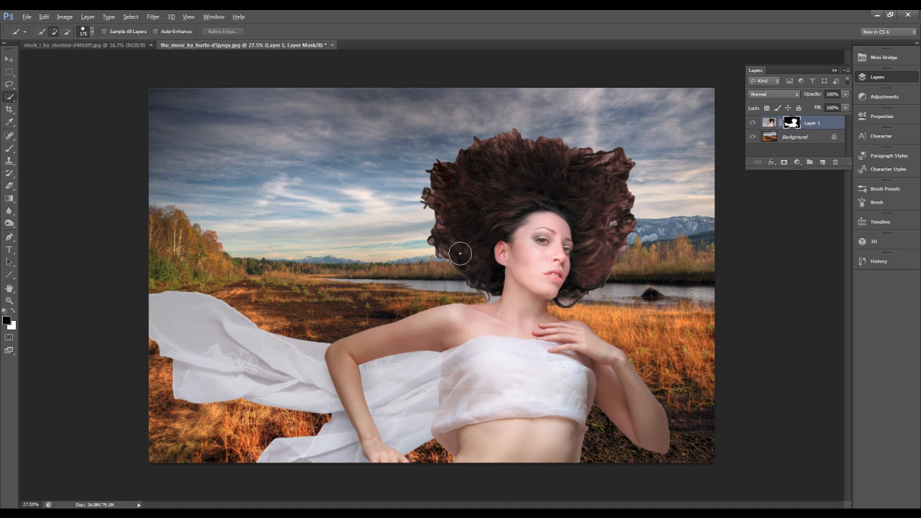
Step: Open the Refine Mask settings for Layer 1's layer mask and place the dialog beside the hair
scroll(459, 253, "up", 5)
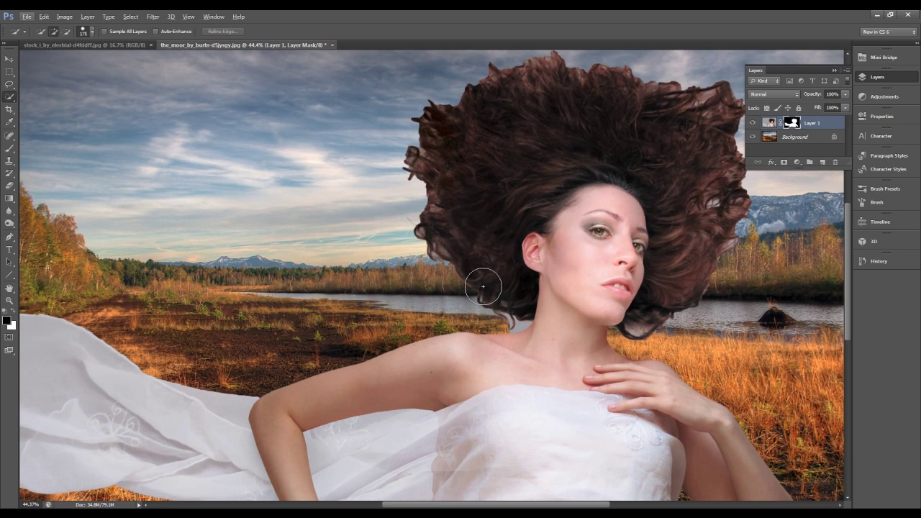
scroll(507, 305, "up", 3)
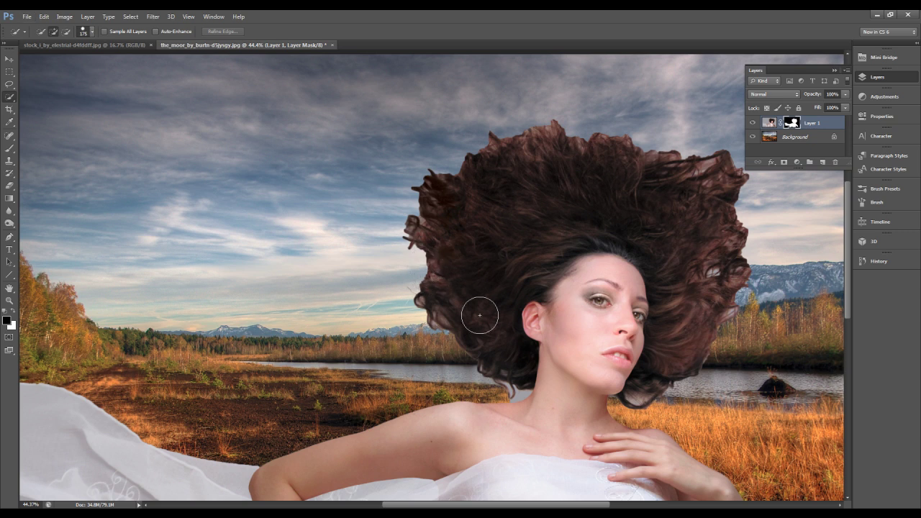
scroll(489, 338, "up", 1)
scroll(504, 367, "down", 2)
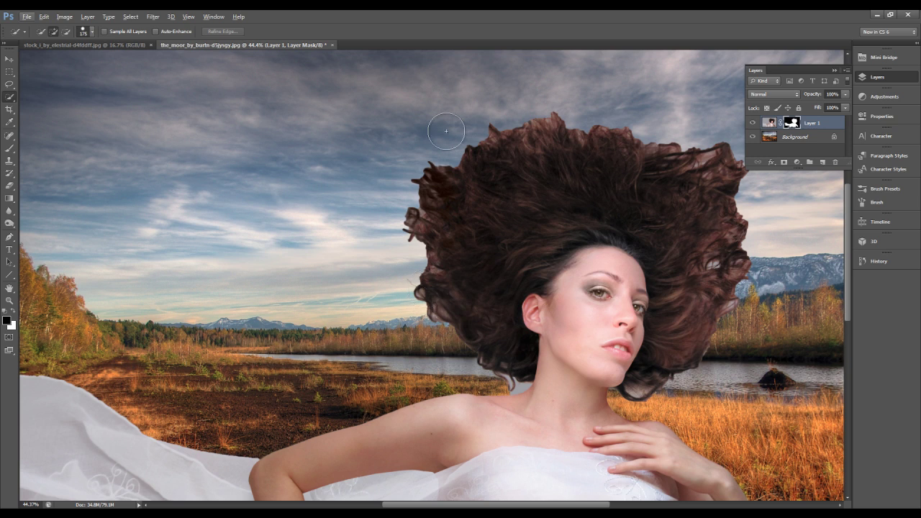
key("alt")
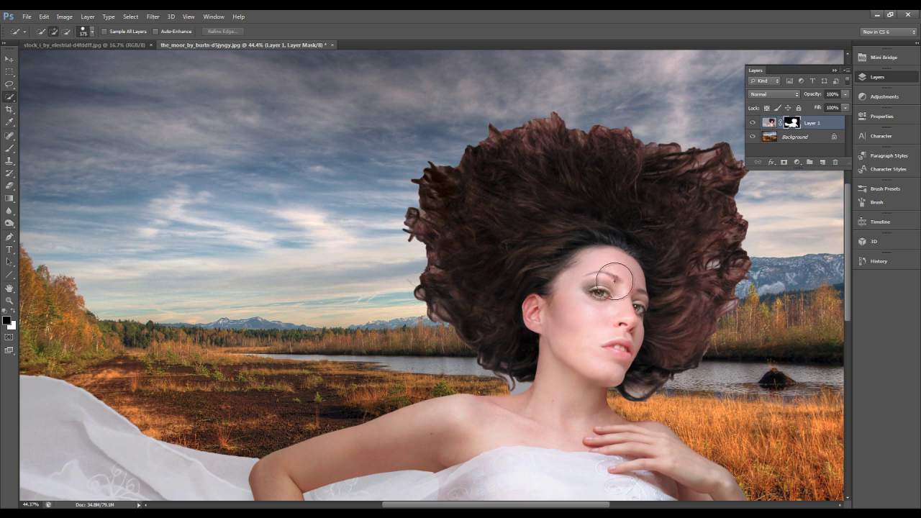
scroll(560, 267, "down", 2)
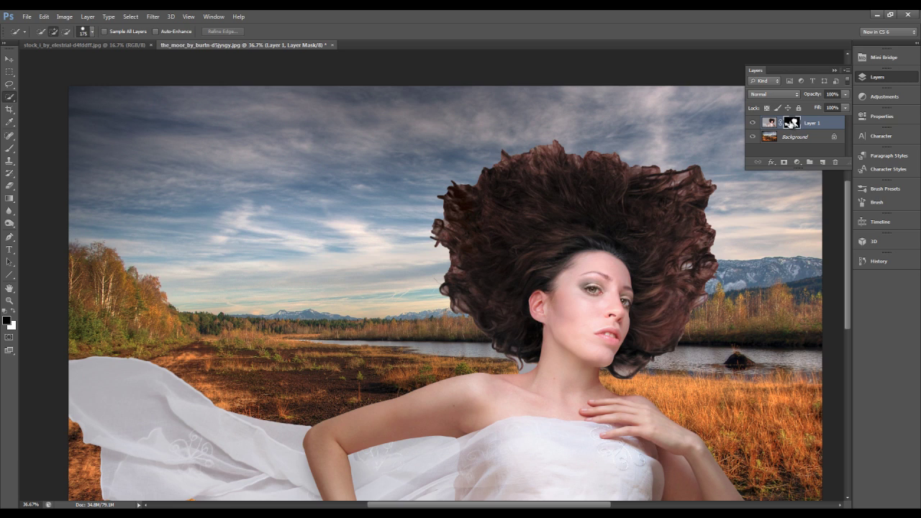
double_click(790, 124)
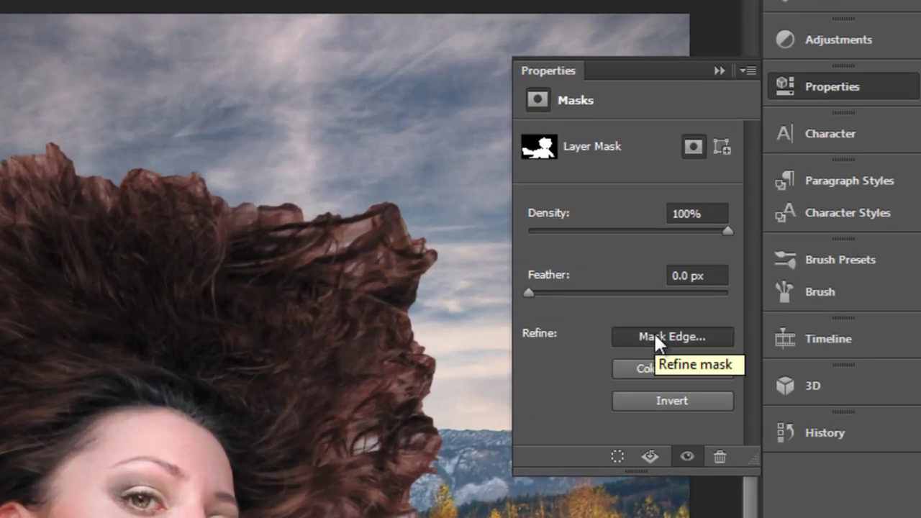
left_click(654, 332)
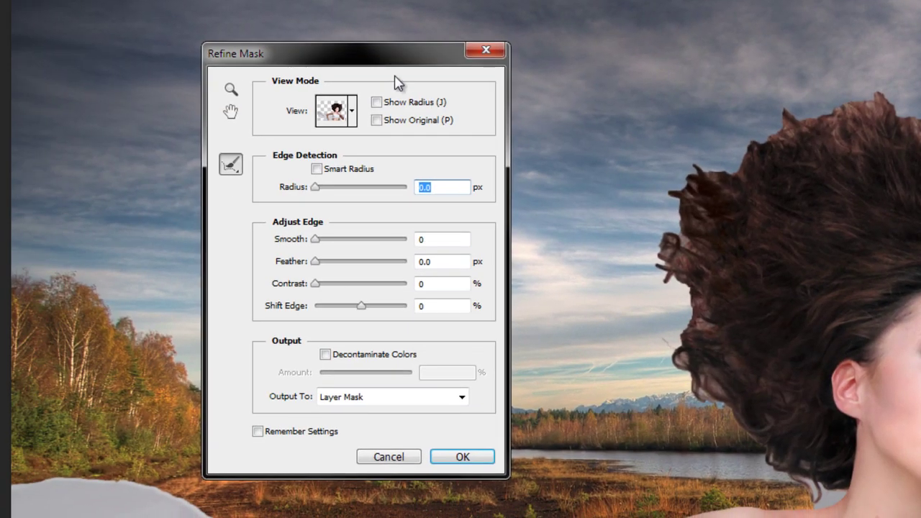
left_click_drag(391, 66, 530, 90)
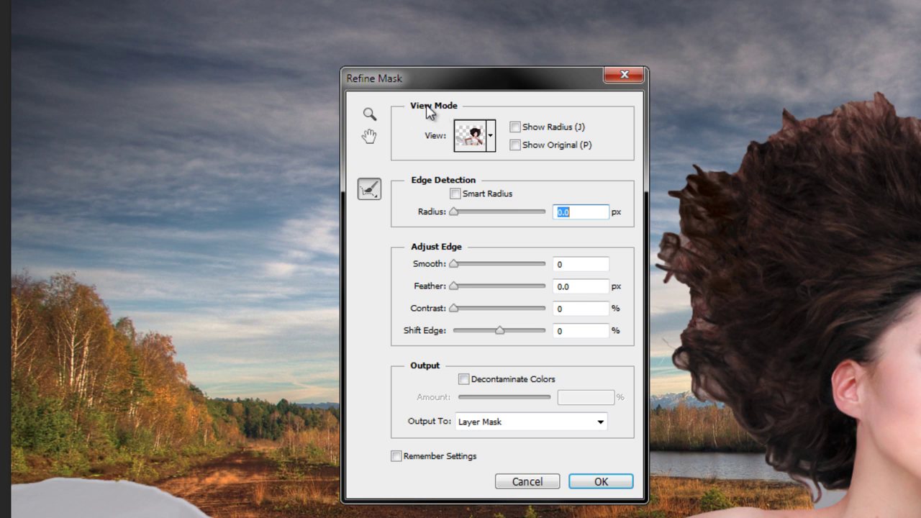
Step: Preview the mask in Black & White view with the edge radius shown
left_click(489, 136)
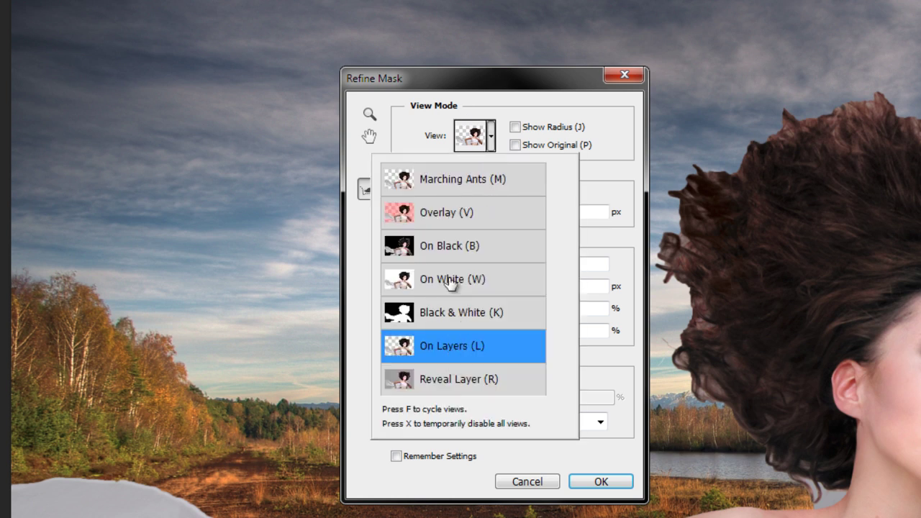
left_click(448, 320)
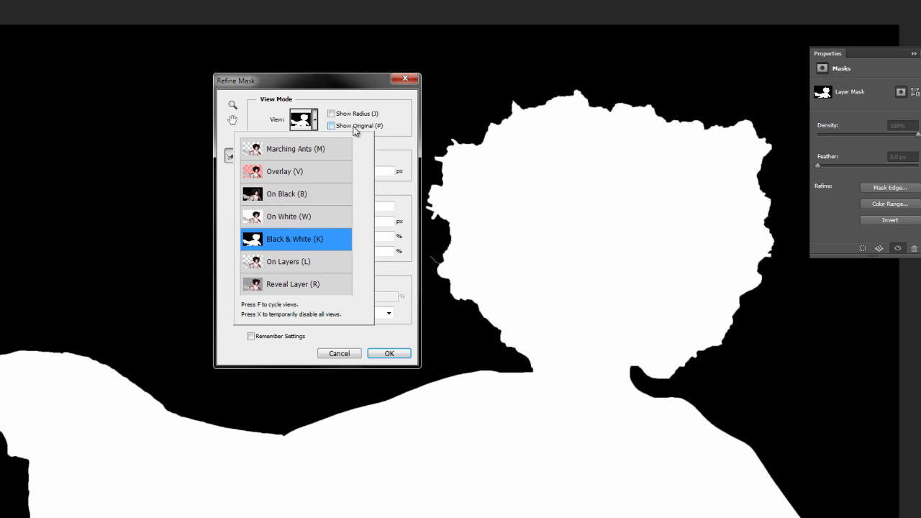
left_click(383, 149)
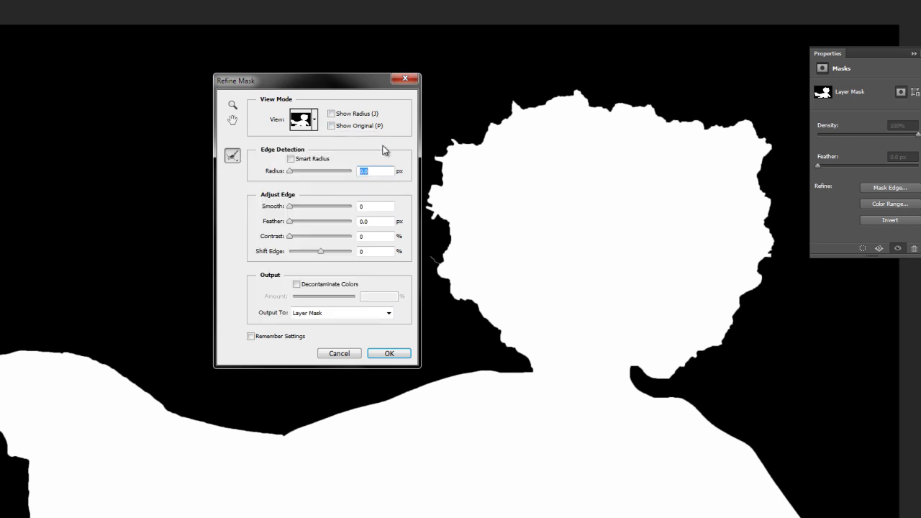
left_click(332, 114)
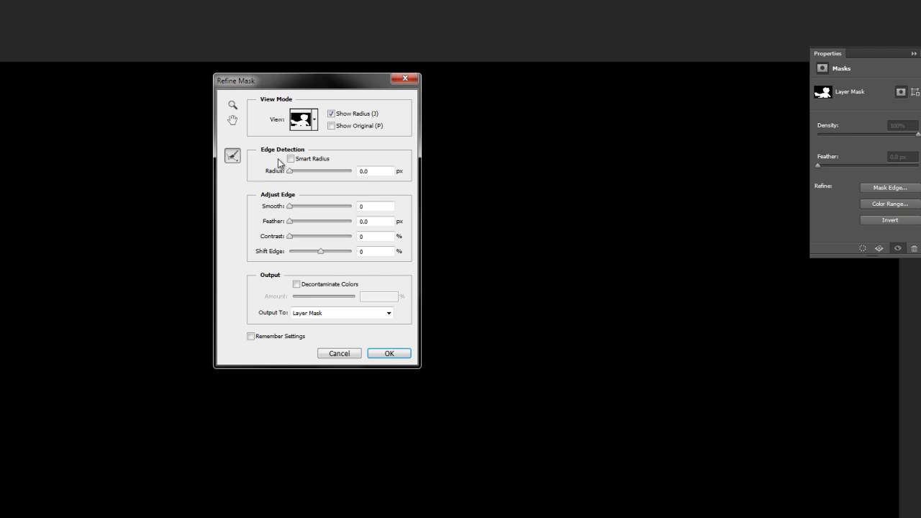
Step: Set the edge detection radius to 2.3 px and turn off the radius display
left_click_drag(290, 175, 293, 175)
left_click(299, 170)
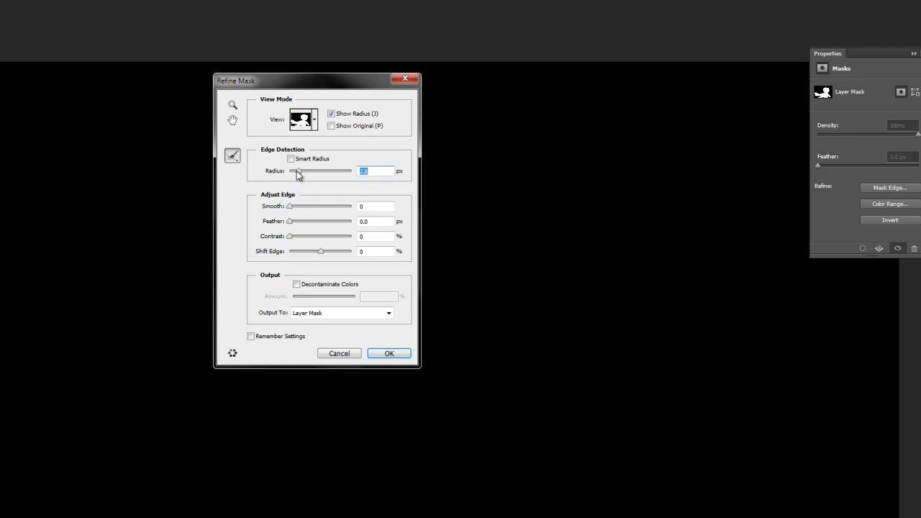
left_click_drag(298, 171, 298, 172)
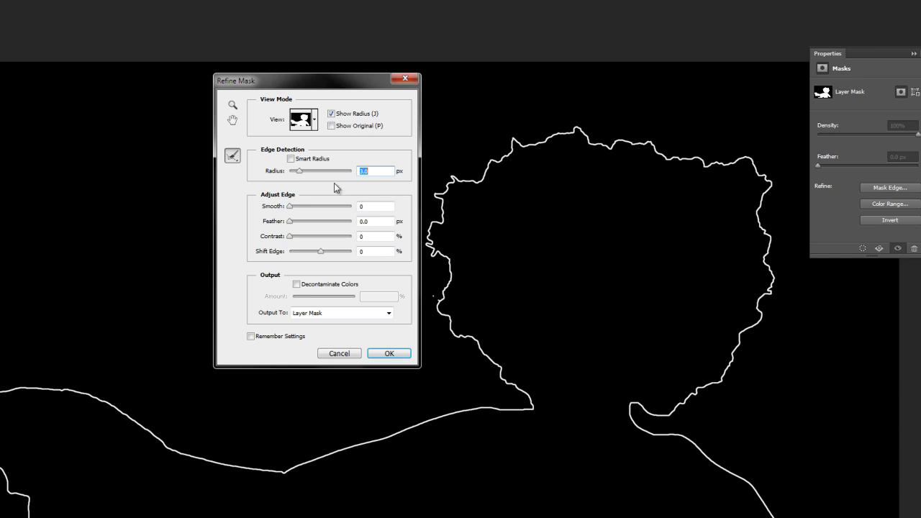
key("j")
left_click_drag(299, 172, 296, 171)
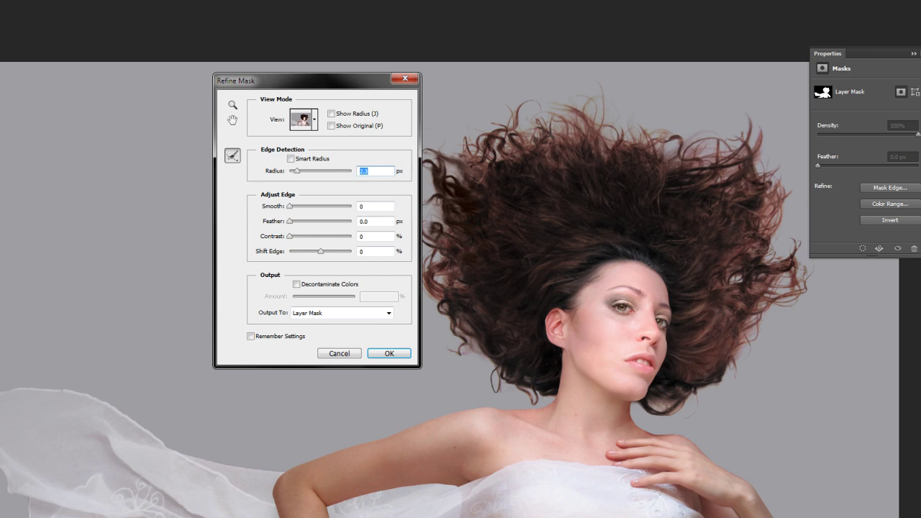
Step: Preview the cutout with the On Layers view and move the dialog farther away from the hair
left_click(303, 119)
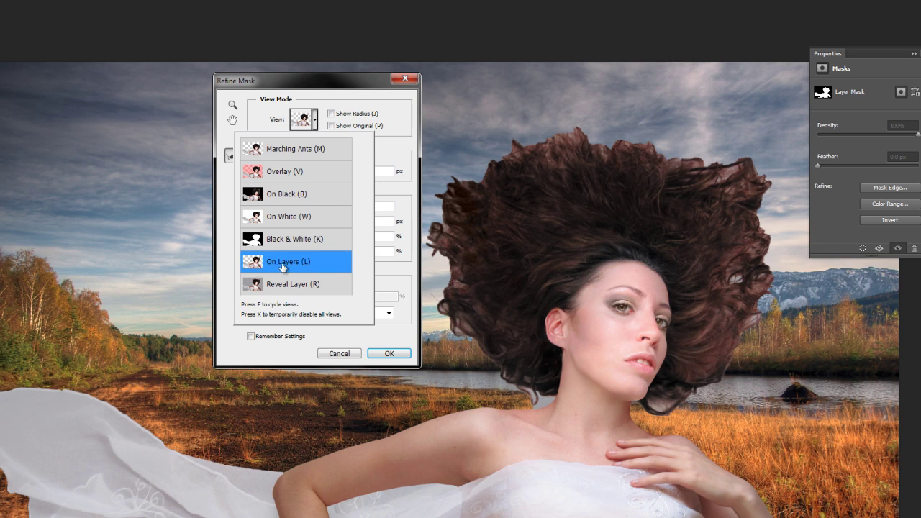
left_click(401, 130)
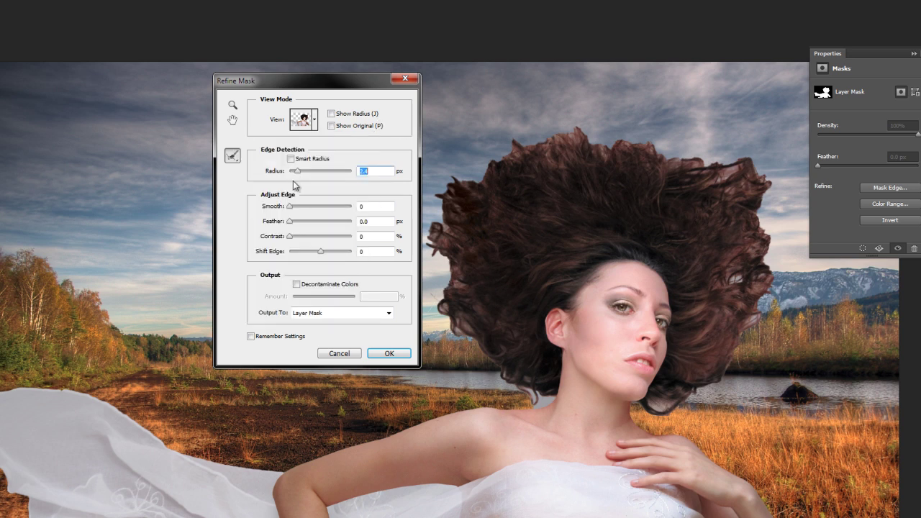
left_click_drag(394, 85, 340, 82)
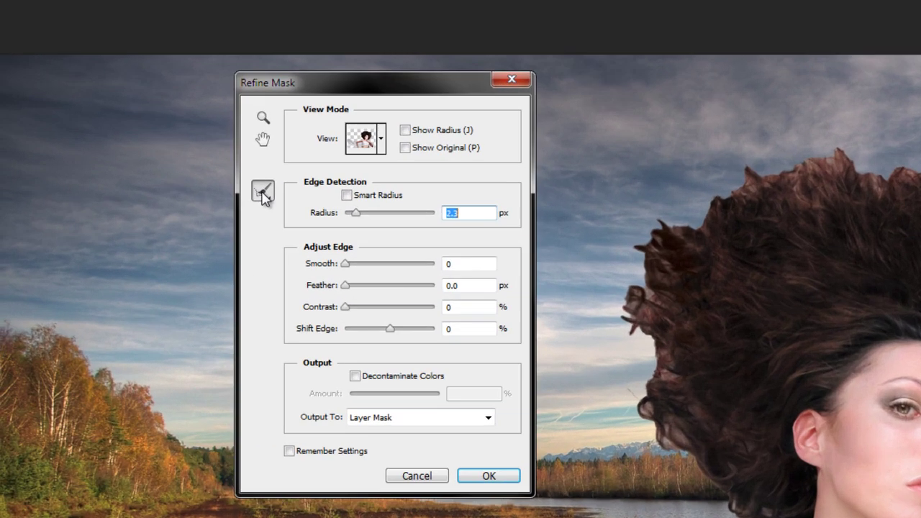
Step: Paint along the outer edges of the curly hair with the Refine Radius Tool at brush size 174
left_click(177, 158)
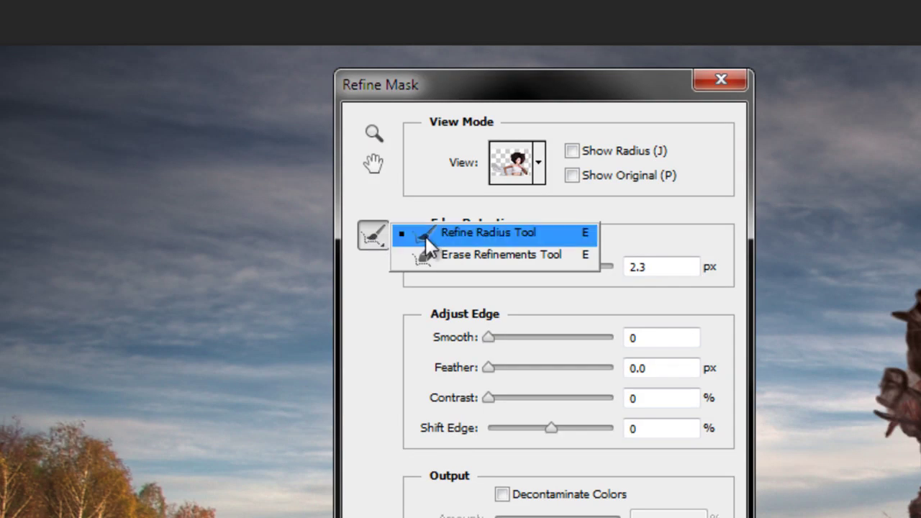
left_click(474, 230)
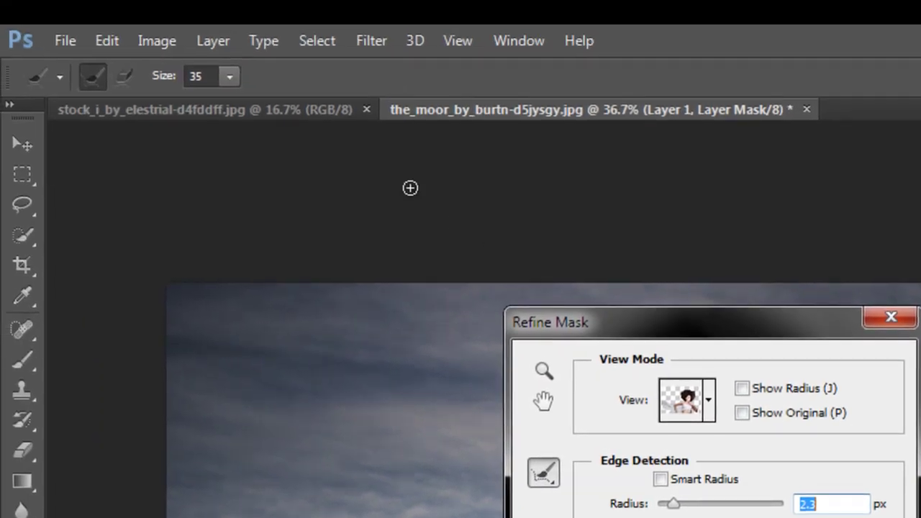
left_click(229, 76)
left_click_drag(231, 101, 324, 101)
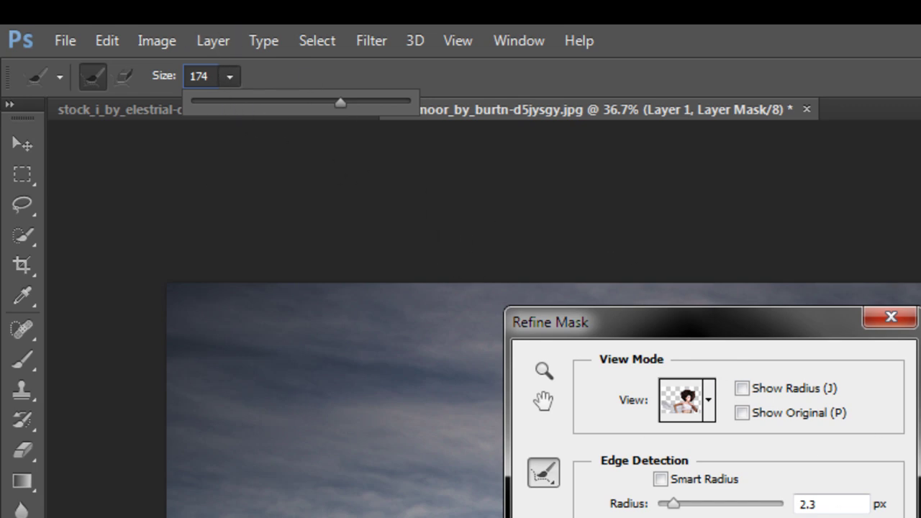
key("Return")
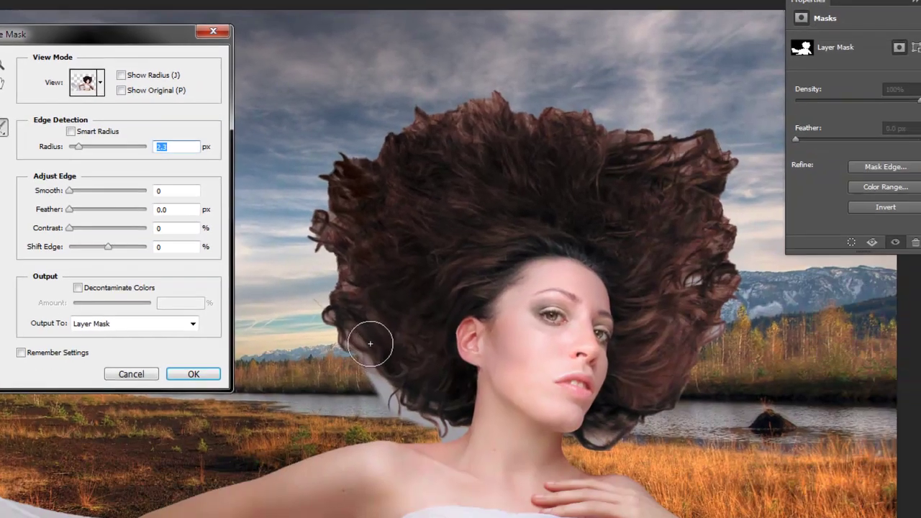
mouse_move(335, 315)
left_mouse_down()
mouse_move(318, 283)
mouse_move(329, 255)
mouse_move(311, 218)
mouse_move(315, 258)
mouse_move(303, 236)
mouse_move(330, 176)
mouse_move(315, 181)
mouse_move(320, 147)
mouse_move(319, 188)
mouse_move(357, 148)
mouse_move(344, 141)
mouse_move(352, 135)
mouse_move(367, 152)
mouse_move(388, 121)
mouse_move(377, 134)
mouse_move(431, 97)
mouse_move(473, 103)
mouse_move(512, 94)
mouse_move(602, 119)
mouse_move(638, 110)
mouse_move(657, 126)
mouse_move(689, 106)
mouse_move(712, 118)
mouse_move(735, 209)
mouse_move(734, 228)
mouse_move(694, 283)
mouse_move(698, 306)
mouse_move(736, 266)
mouse_move(720, 314)
mouse_move(769, 239)
mouse_move(711, 301)
mouse_move(665, 383)
mouse_move(622, 420)
mouse_move(585, 432)
mouse_move(581, 420)
mouse_move(671, 377)
mouse_move(700, 281)
mouse_move(602, 109)
mouse_move(526, 78)
mouse_move(390, 98)
left_mouse_up()
mouse_move(509, 179)
left_mouse_down()
mouse_move(500, 182)
mouse_move(522, 178)
mouse_move(464, 205)
mouse_move(501, 243)
left_mouse_up()
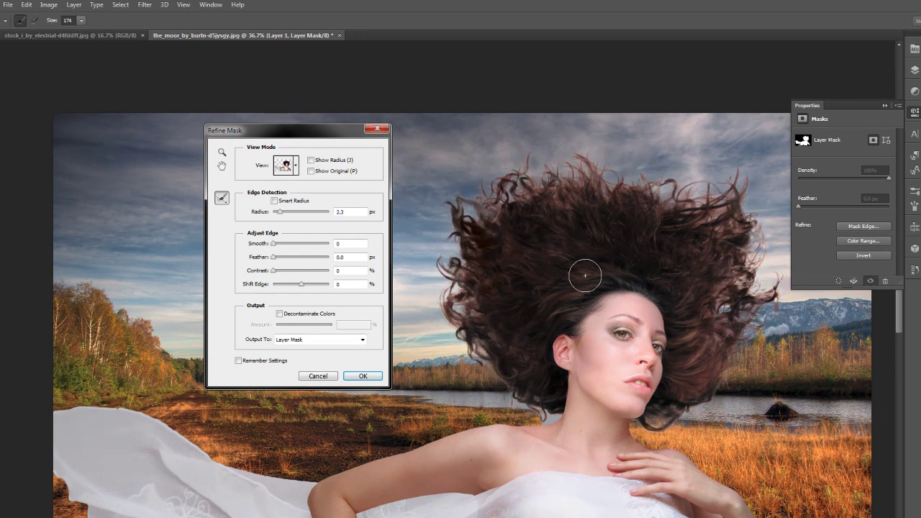
Step: Set the mask's edge detection radius to 2.8 px and its Shift Edge to +1%
scroll(592, 259, "up", 3)
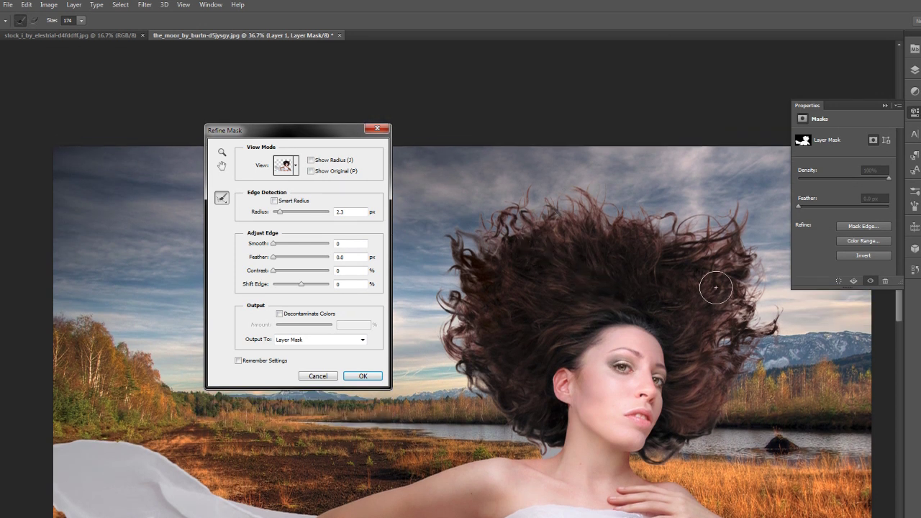
scroll(615, 298, "down", 2)
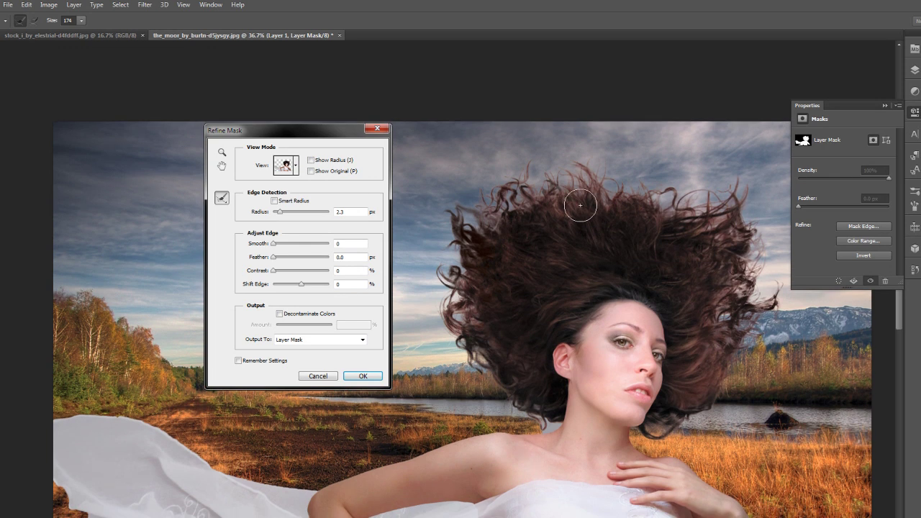
scroll(580, 206, "up", 4)
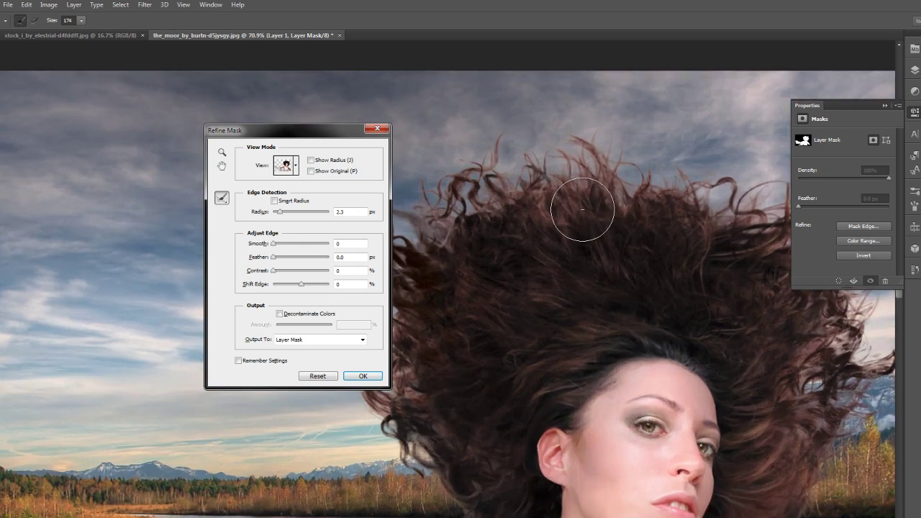
left_click(304, 283)
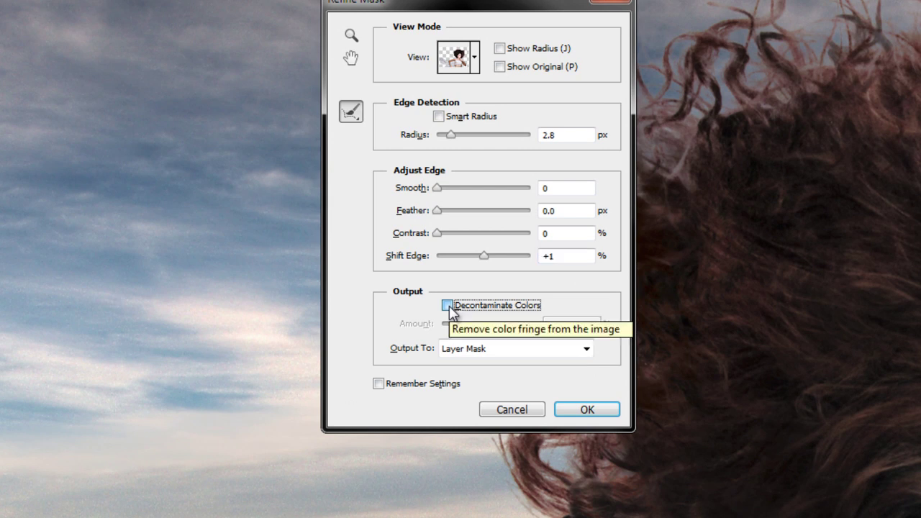
Step: Enable Decontaminate Colors with an amount of 71% and set Shift Edge to +5%
left_click(448, 307)
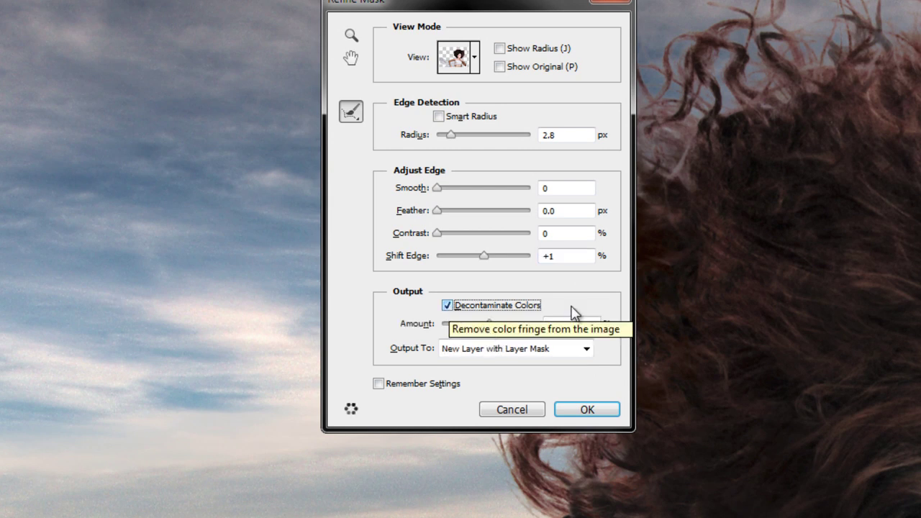
left_click_drag(530, 9, 344, 32)
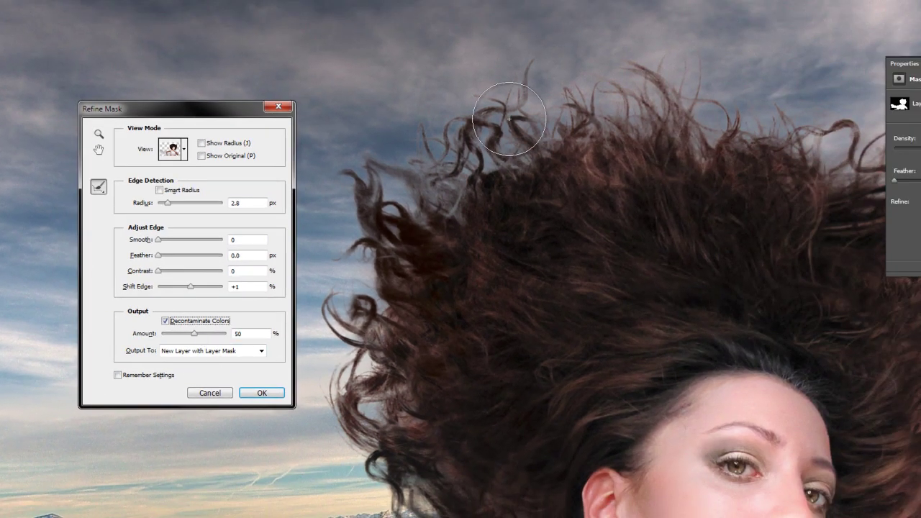
left_click_drag(191, 334, 210, 337)
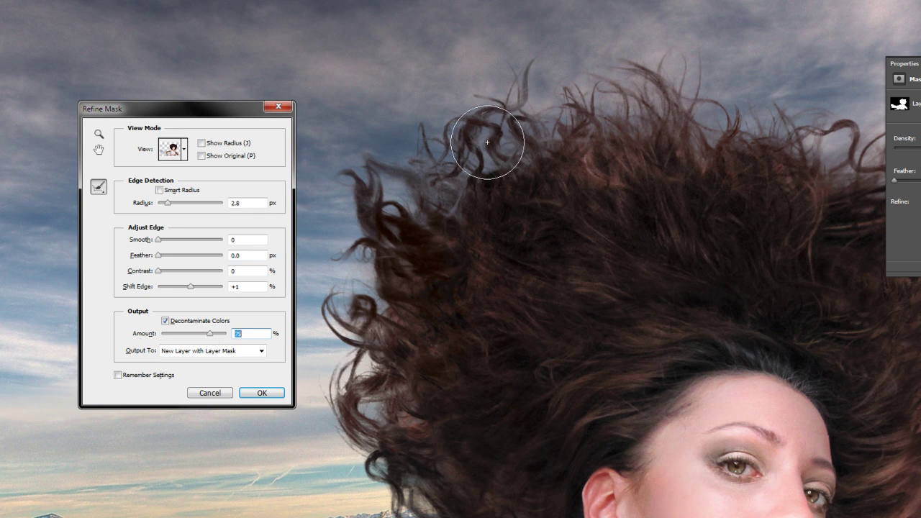
left_click(200, 286)
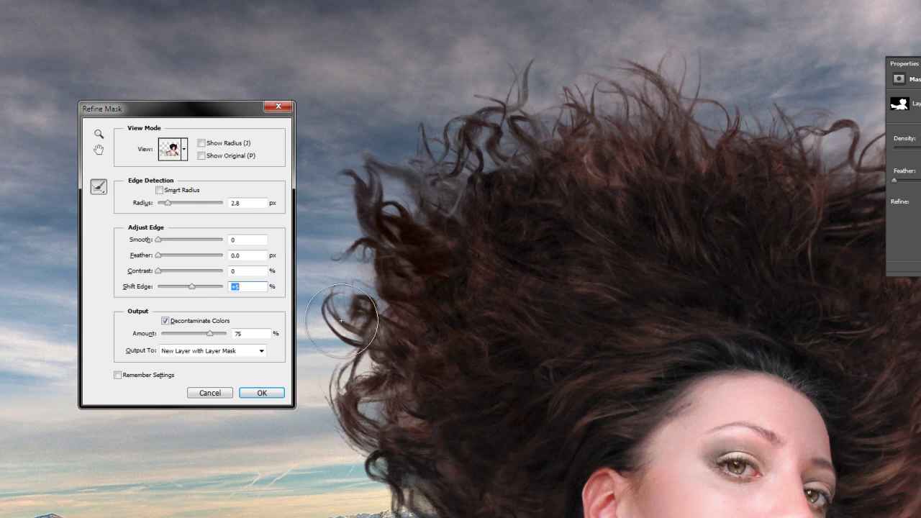
left_click_drag(210, 334, 207, 334)
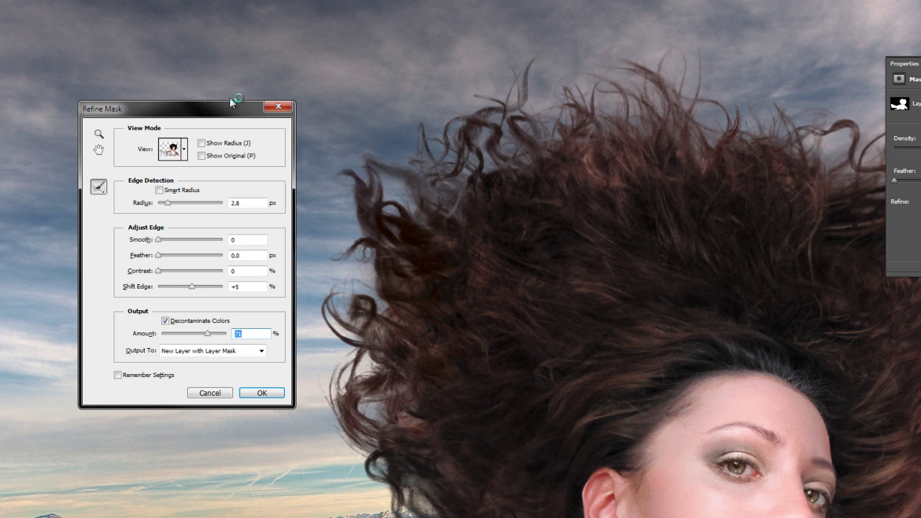
Step: Shift the mask edge slightly further outward, apply the refinement to a new layer with layer mask, and show the layer list
left_click_drag(223, 112, 246, 94)
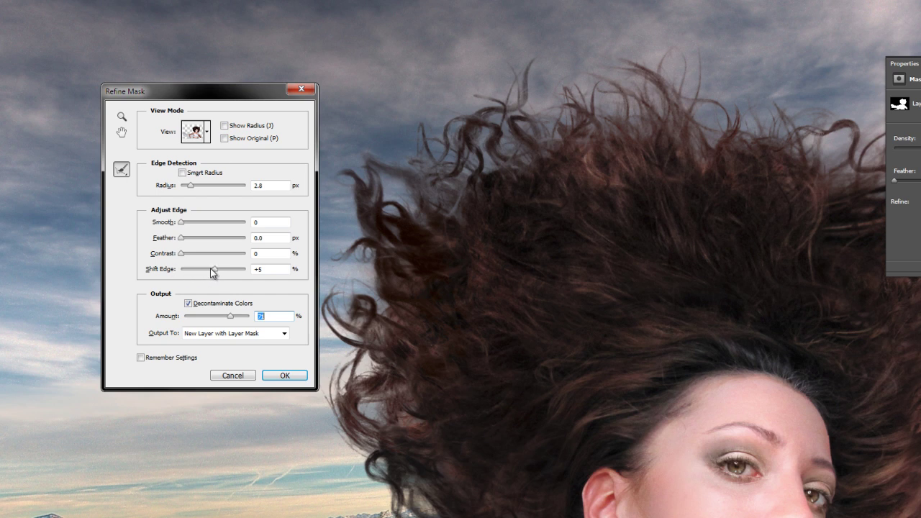
left_click_drag(213, 270, 216, 267)
left_click(285, 376)
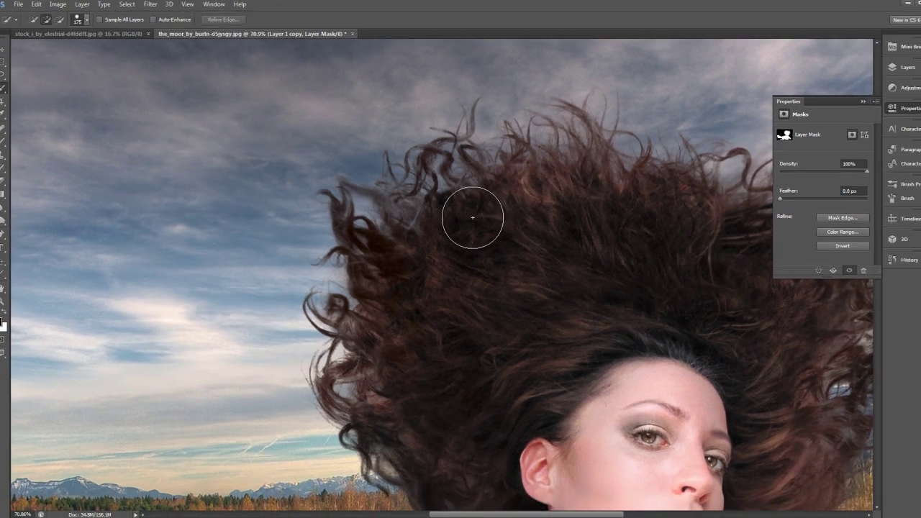
key("F7")
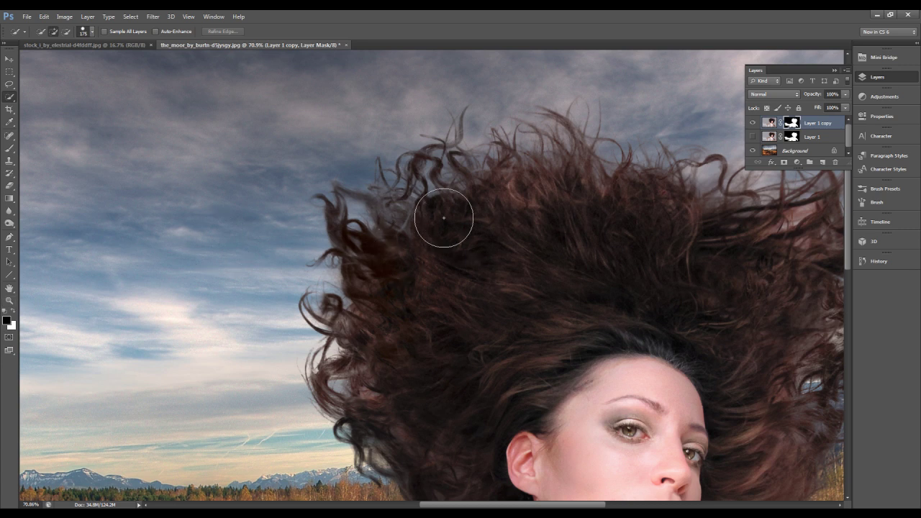
Step: Hide Layer 1 copy and show Layer 1 to compare the hair edges, then turn Layer 1 copy back on
left_click_drag(501, 322, 371, 389)
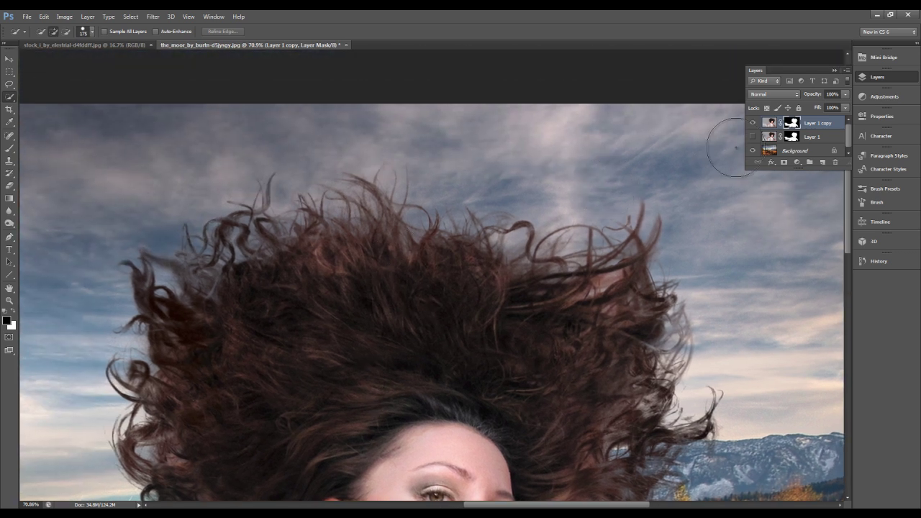
left_click(752, 122)
left_click(752, 136)
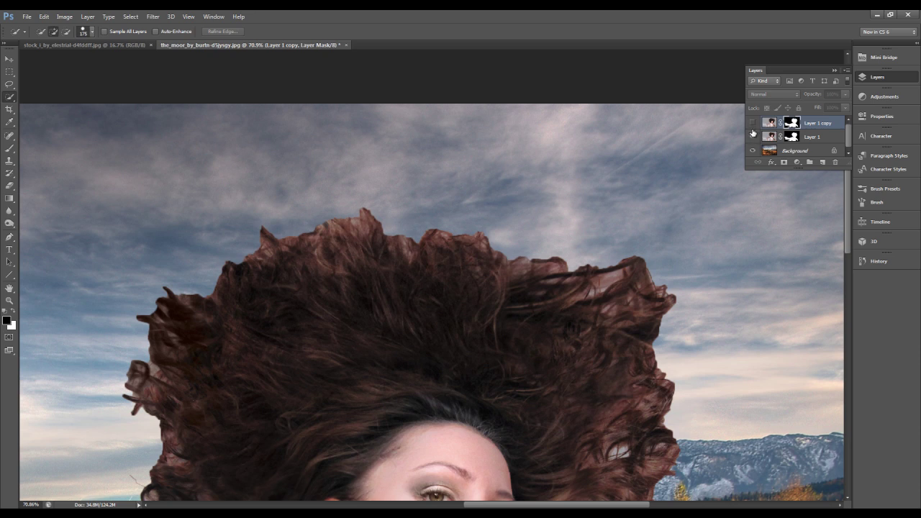
left_click(753, 123)
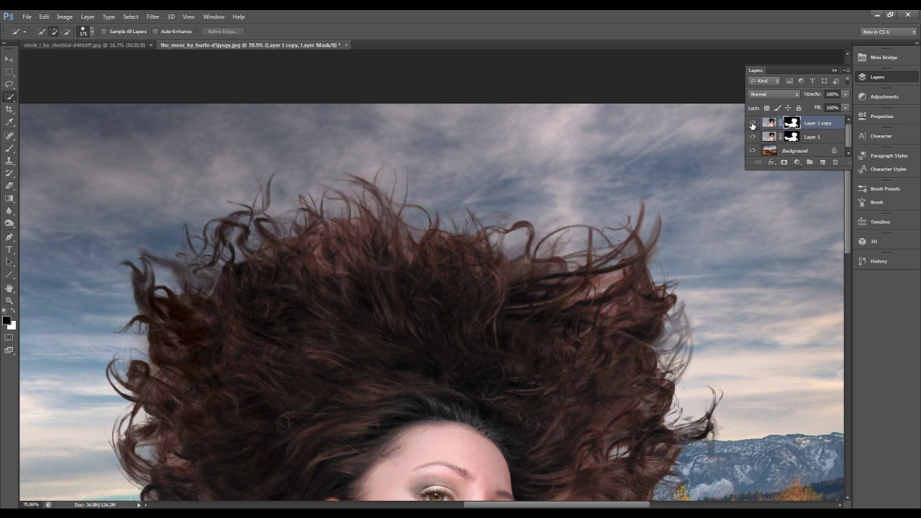
Step: Examine the whole composite, checking how the woman's hair and body edges blend with the moor landscape
scroll(481, 199, "down", 5)
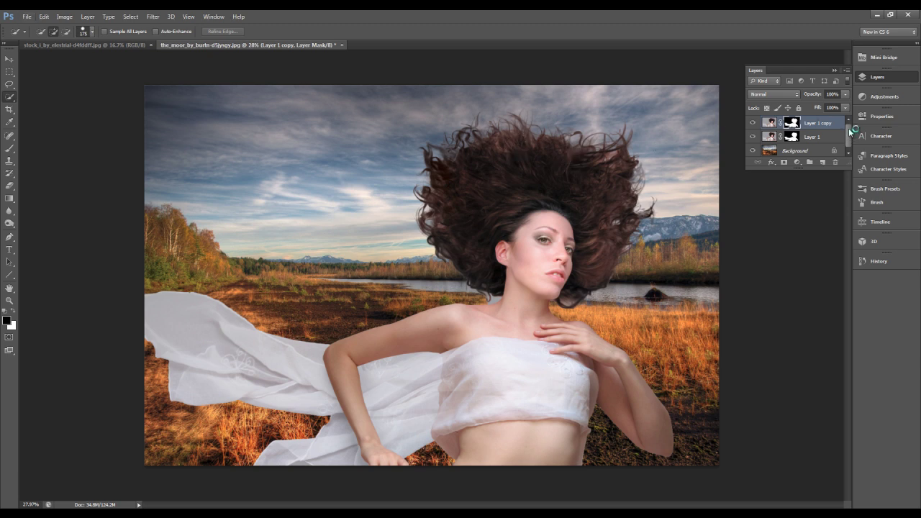
scroll(463, 170, "up", 1)
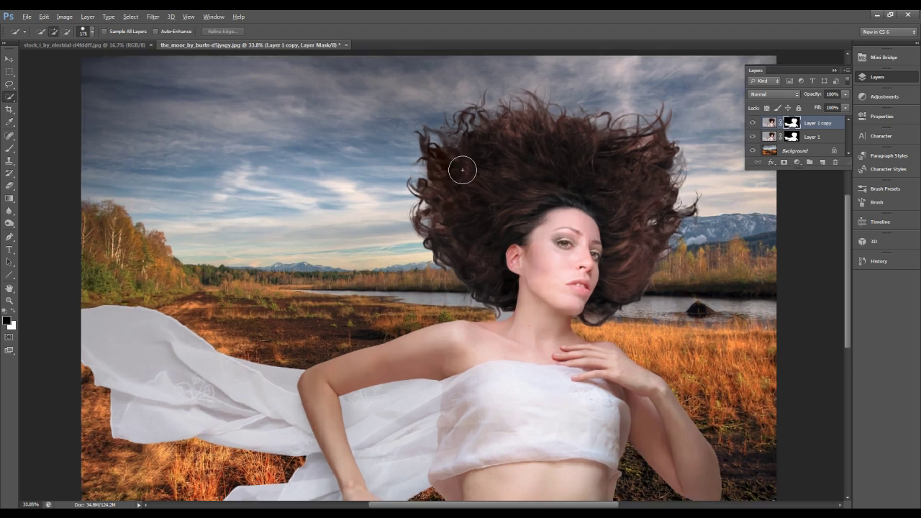
scroll(463, 170, "up", 2)
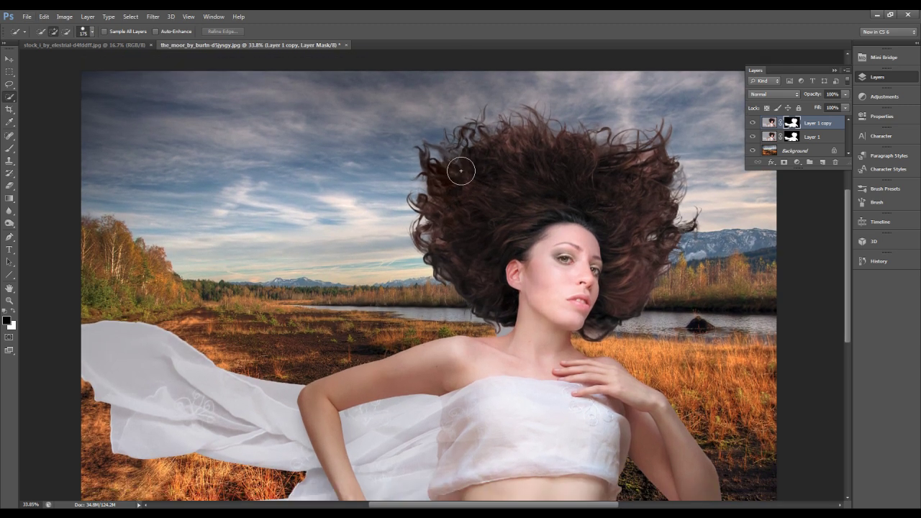
key("alt")
scroll(464, 227, "down", 1)
scroll(462, 227, "down", 1)
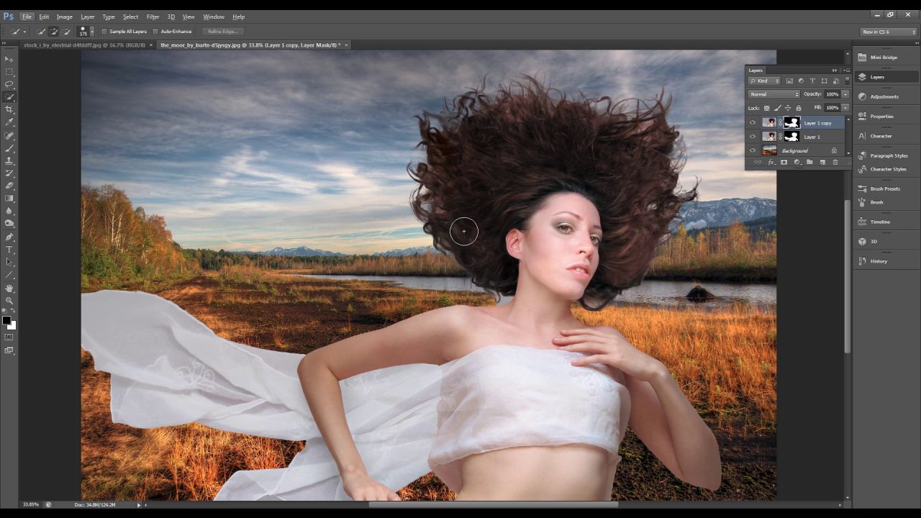
scroll(460, 228, "down", 3)
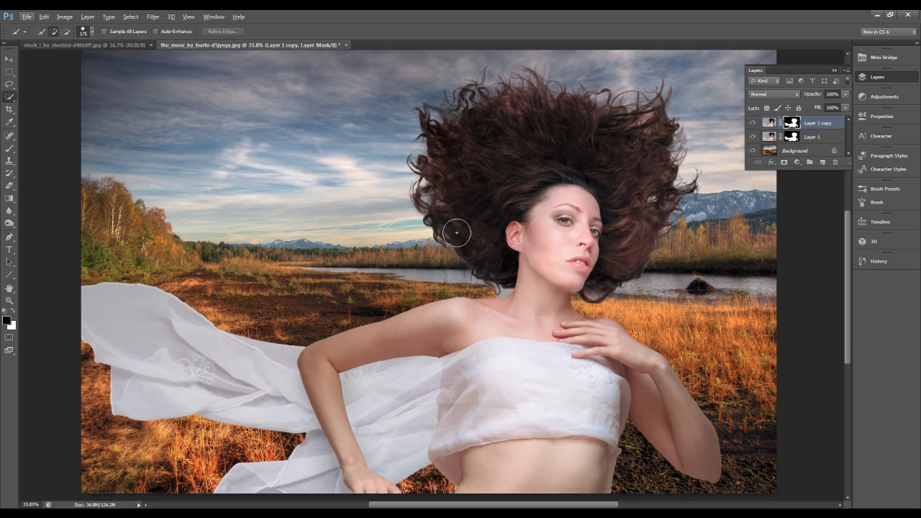
scroll(456, 232, "up", 6)
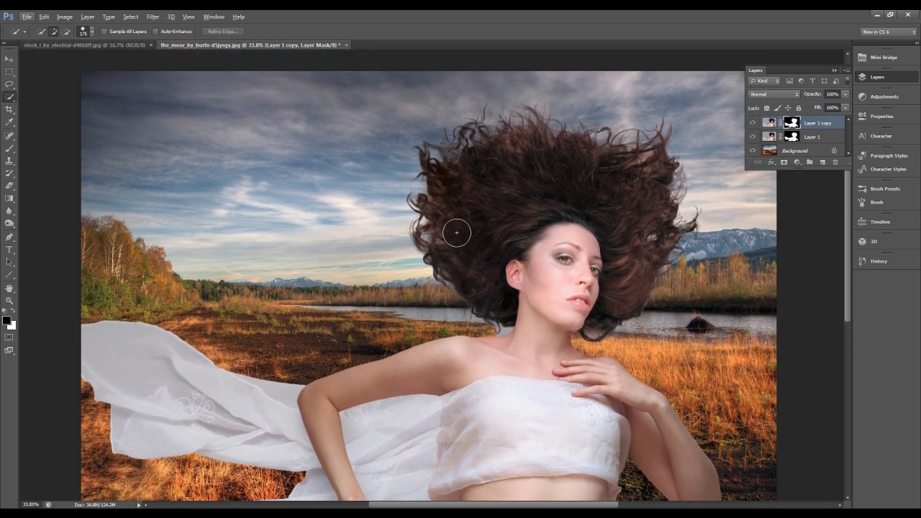
scroll(456, 232, "down", 1)
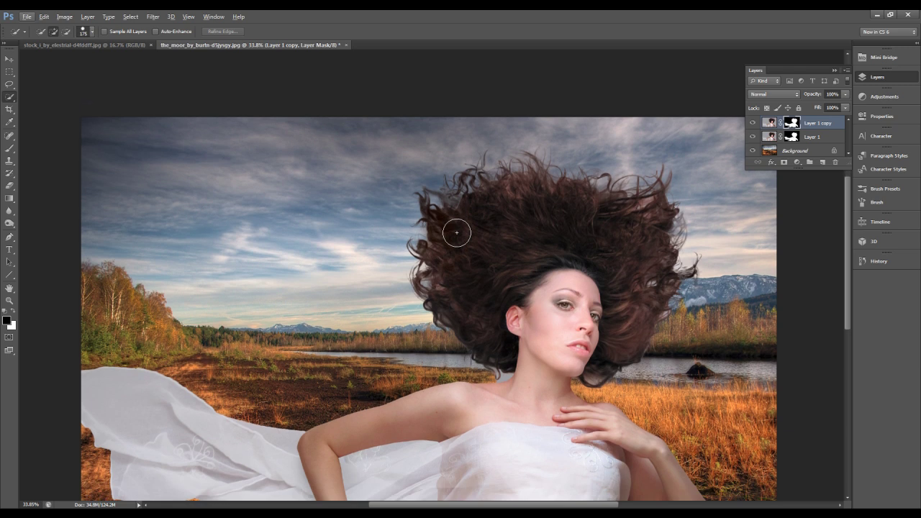
scroll(456, 233, "down", 1)
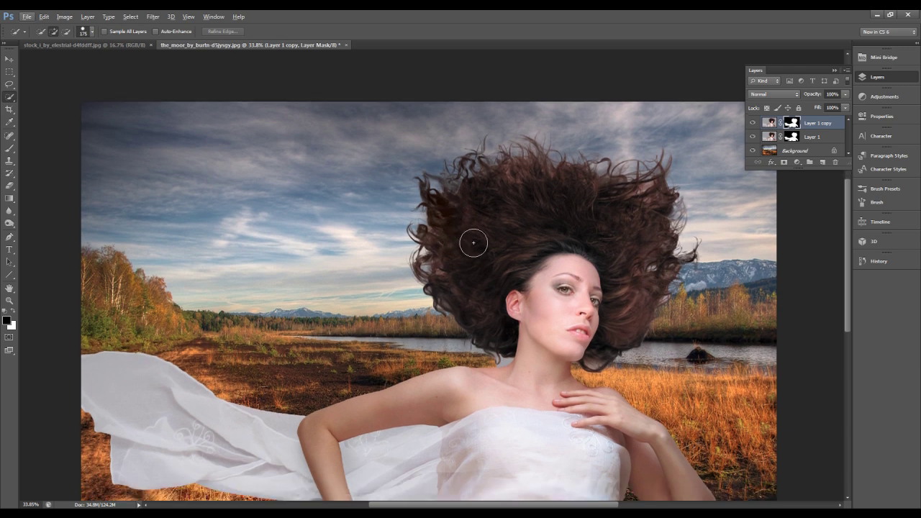
scroll(472, 243, "down", 1)
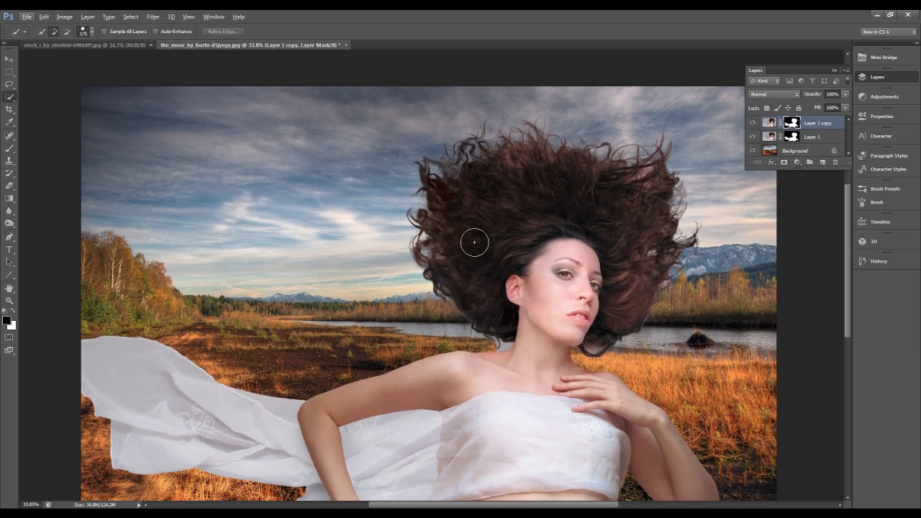